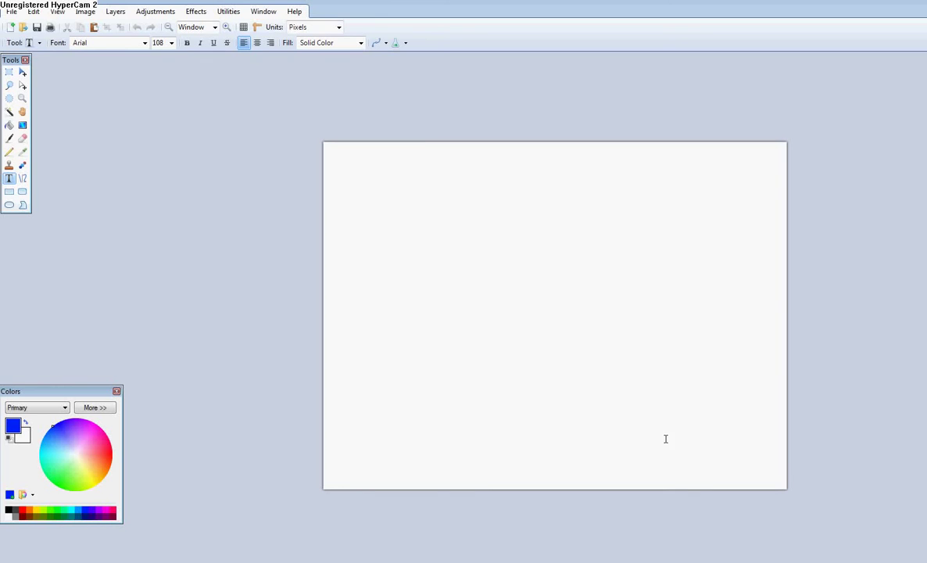
Create a new blank image at the default 800 × 600 size, 96 pixels/inch.
{"action": "left_click", "coordinate": [11, 11]}
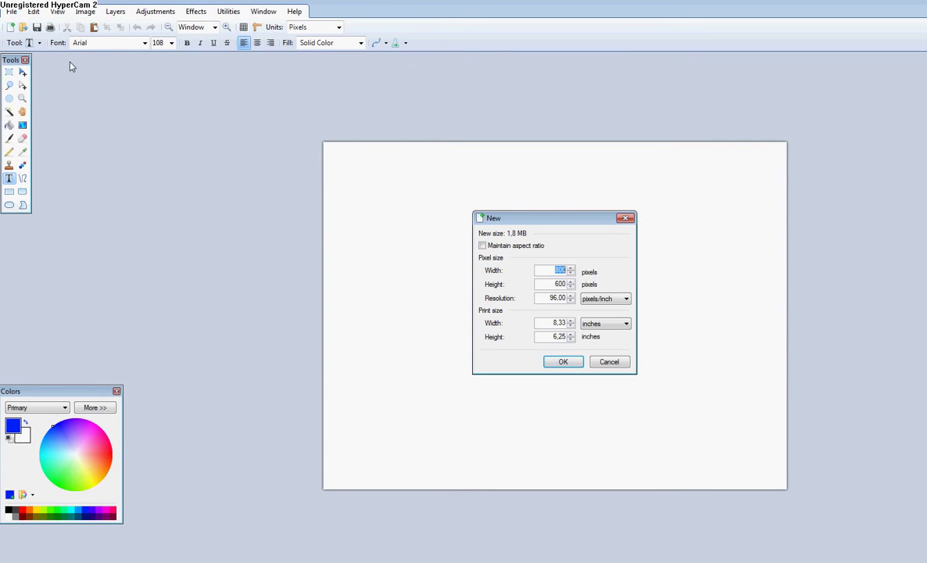
{"action": "left_click", "coordinate": [556, 362]}
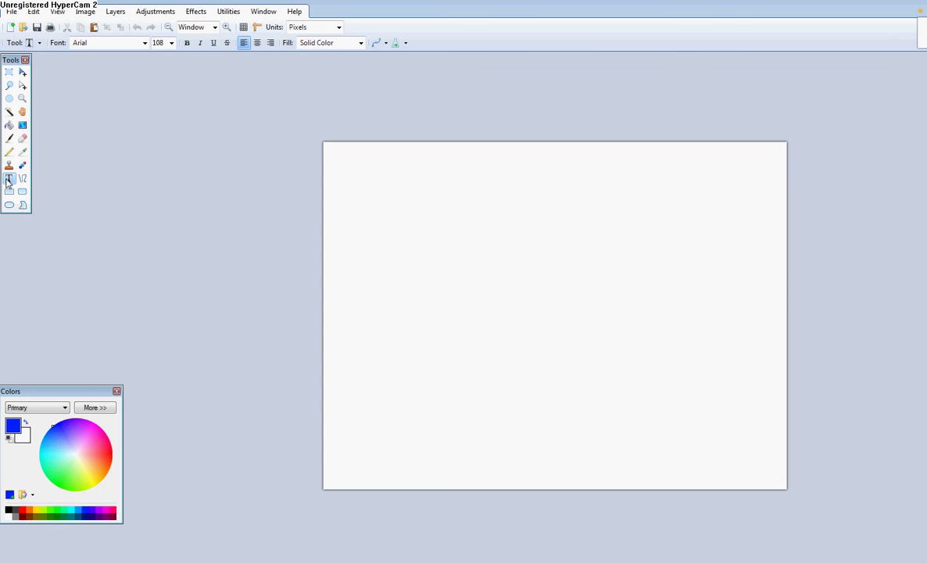
Set the drawing colour to light blue from the palette.
{"action": "left_click", "coordinate": [69, 511]}
{"action": "left_click", "coordinate": [78, 516]}
{"action": "left_click", "coordinate": [85, 516]}
{"action": "left_click", "coordinate": [79, 512]}
Type 'Random' near the top and 'Text' lower down, moving 'Text' to the bottom right.
{"action": "left_click", "coordinate": [362, 247]}
{"action": "type", "text": "Ra"}
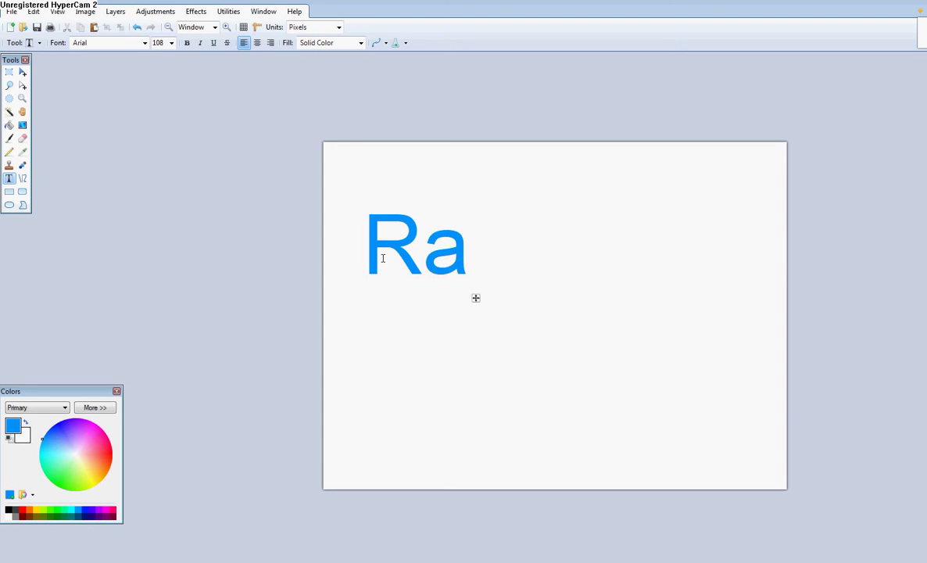
{"action": "type", "text": "ndom"}
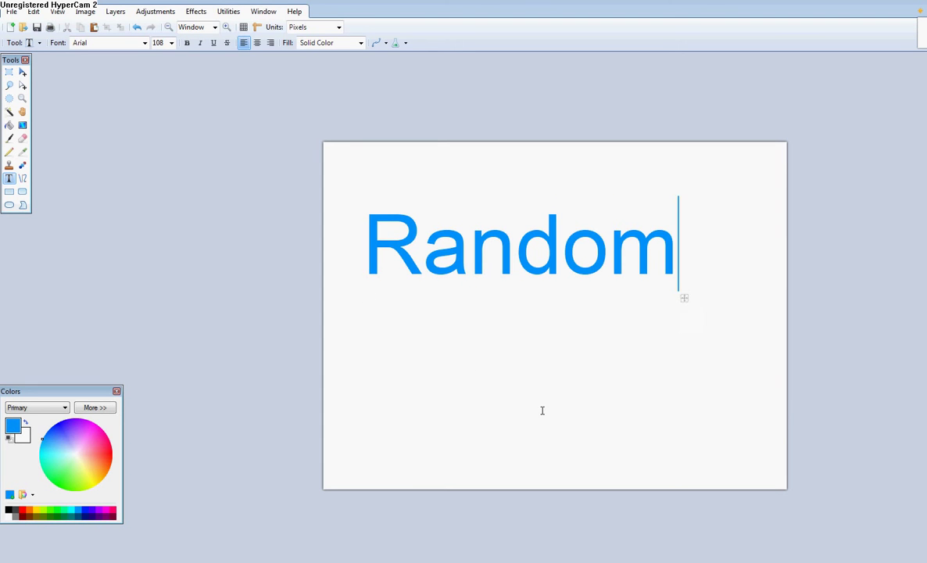
{"action": "left_click", "coordinate": [543, 410]}
{"action": "type", "text": "Tex"}
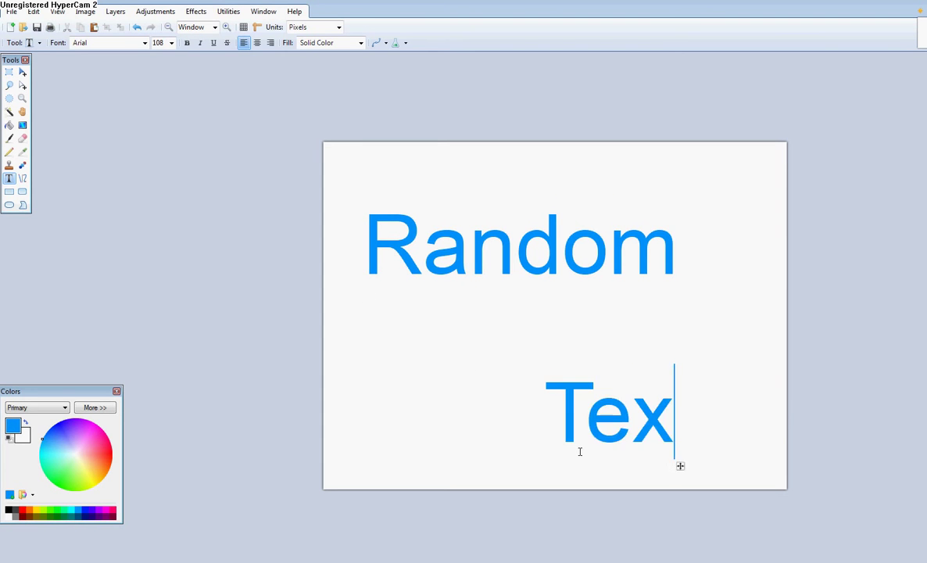
{"action": "type", "text": "t"}
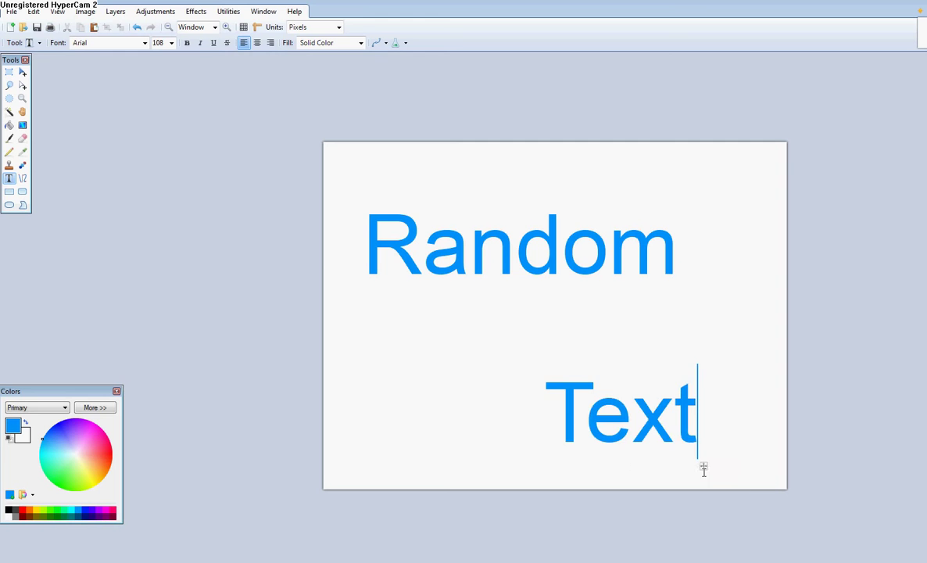
{"action": "left_click_drag", "start_coordinate": [703, 467], "coordinate": [751, 481]}
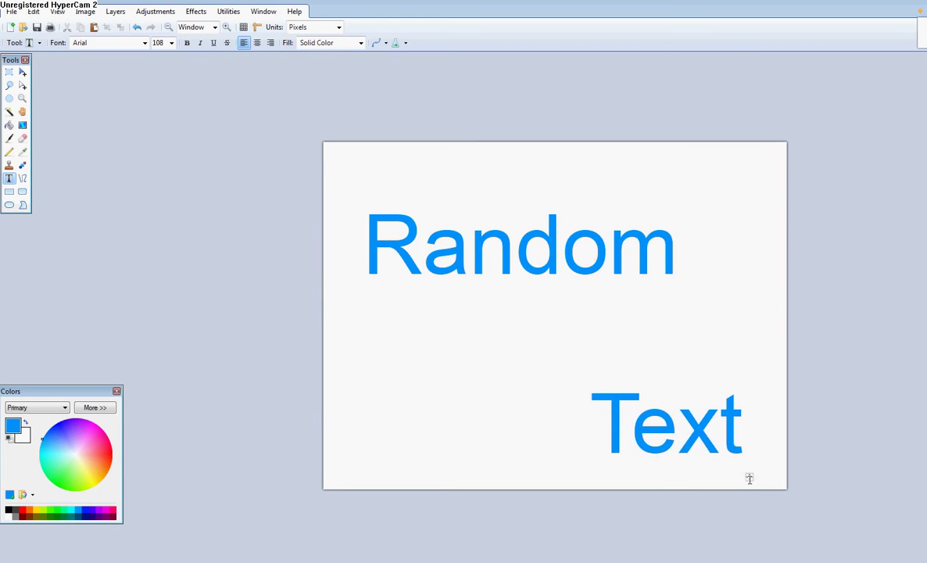
Apply the Stylize Outline effect at intensity 52 to both blue words.
{"action": "left_click", "coordinate": [196, 11]}
{"action": "mouse_move", "coordinate": [247, 117]}
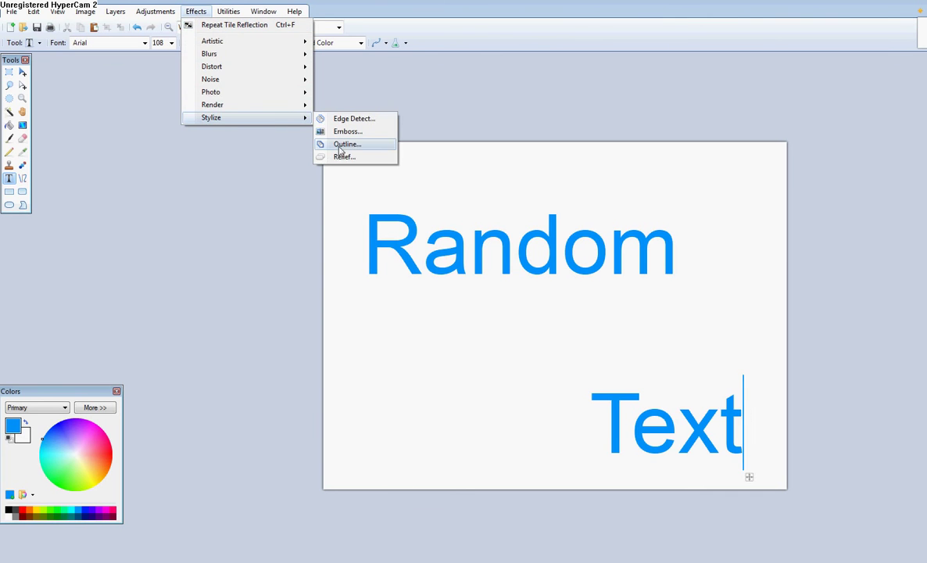
{"action": "left_click", "coordinate": [347, 144]}
{"action": "left_click_drag", "start_coordinate": [531, 254], "coordinate": [204, 132]}
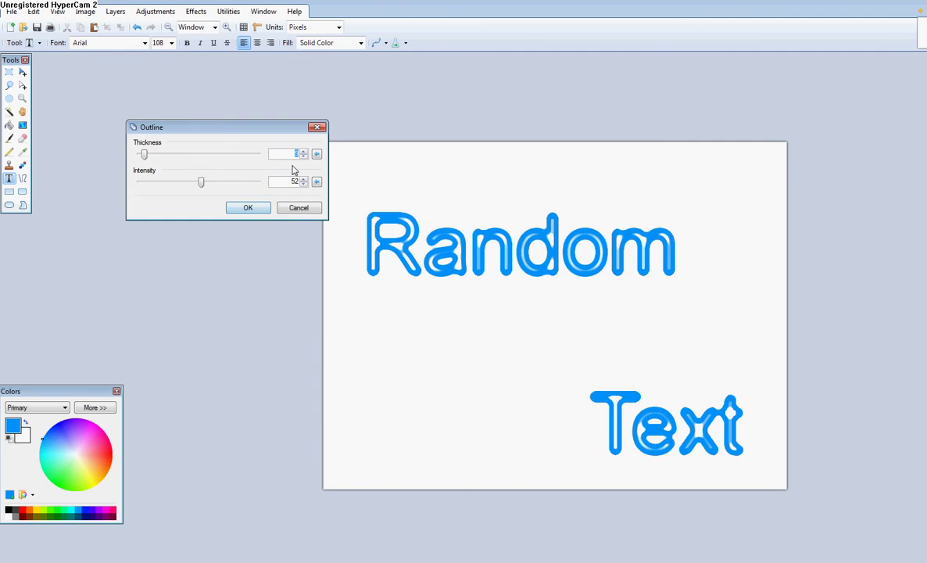
{"action": "left_click", "coordinate": [245, 207]}
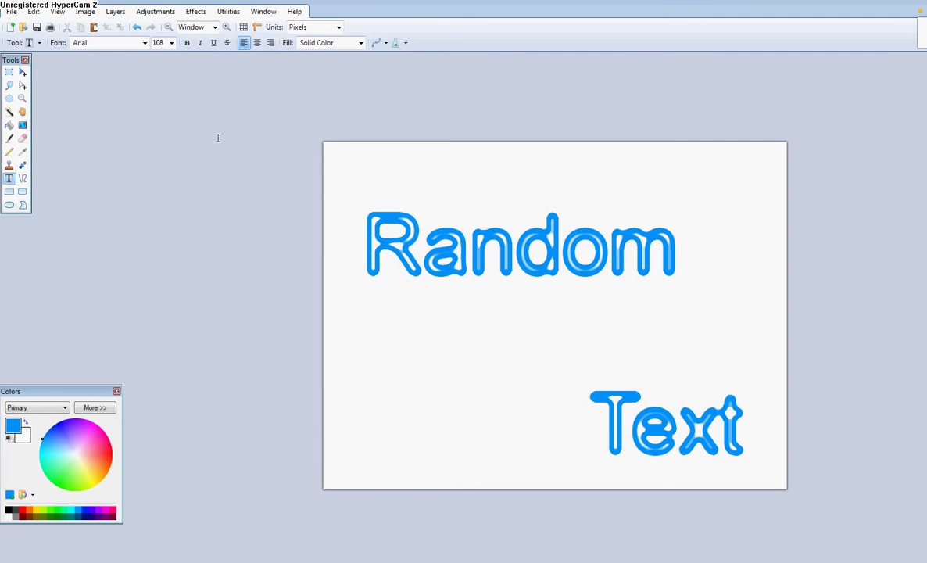
Apply a Curves adjustment with an S-shaped luminosity curve to deepen the text's blue.
{"action": "left_click", "coordinate": [133, 13]}
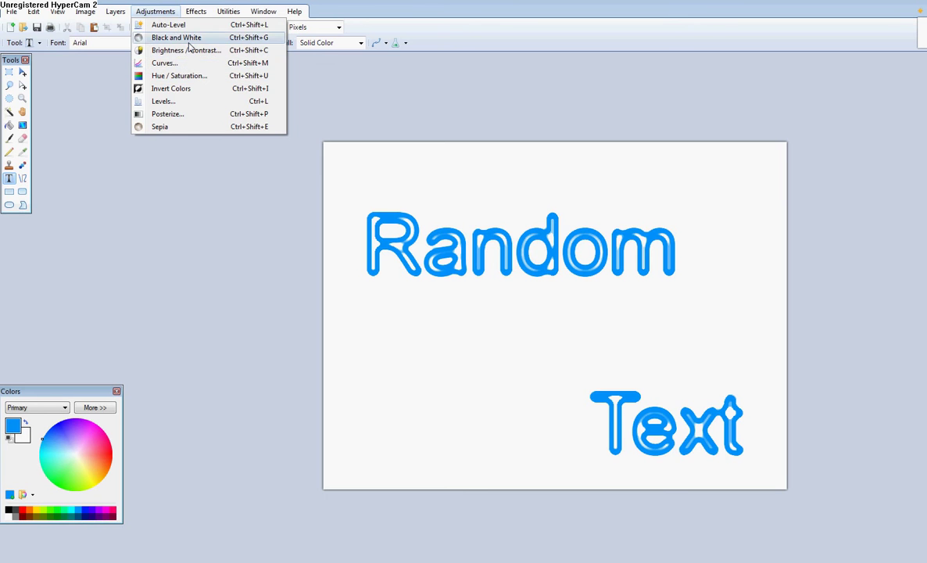
{"action": "left_click", "coordinate": [189, 62]}
{"action": "left_click_drag", "start_coordinate": [489, 176], "coordinate": [109, 39]}
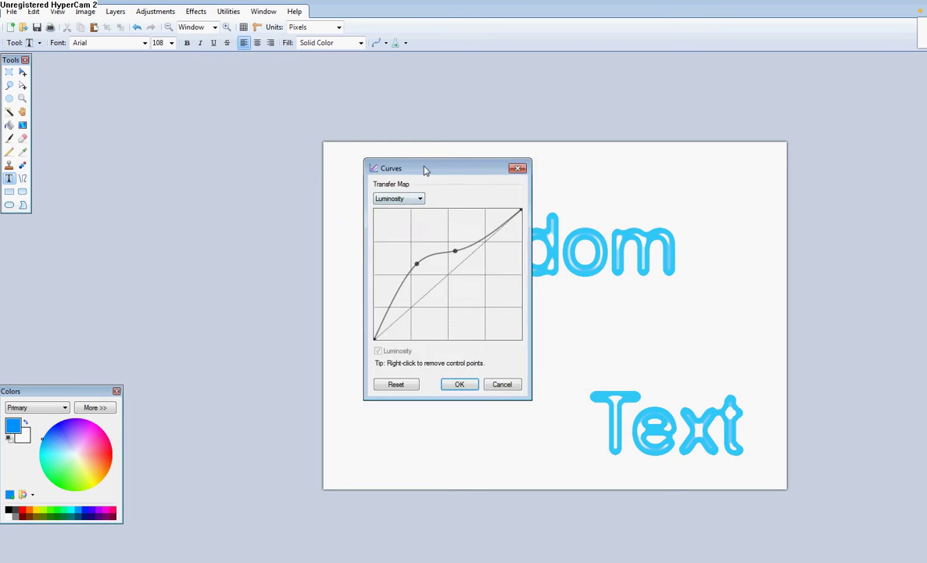
{"action": "mouse_move", "coordinate": [105, 134]}
{"action": "left_mouse_down"}
{"action": "mouse_move", "coordinate": [136, 171]}
{"action": "mouse_move", "coordinate": [126, 156]}
{"action": "mouse_move", "coordinate": [128, 125]}
{"action": "mouse_move", "coordinate": [135, 131]}
{"action": "left_mouse_up"}
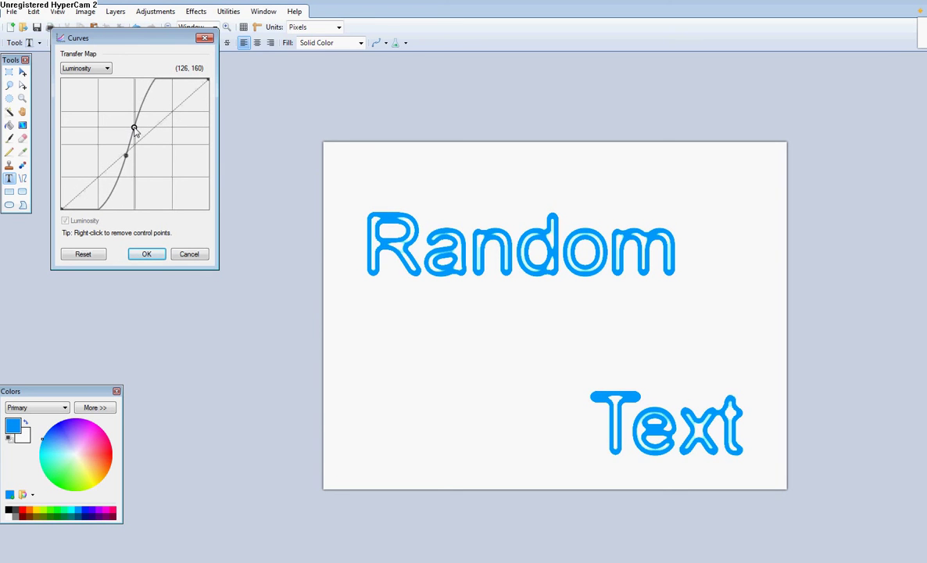
{"action": "left_click", "coordinate": [152, 258]}
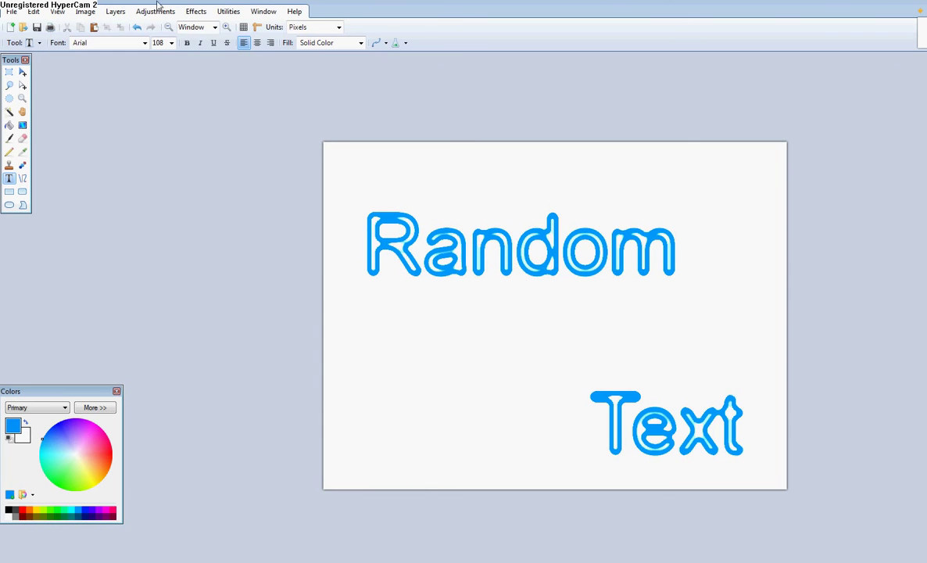
Apply the Distort Crystalize effect to the outlined words.
{"action": "left_click", "coordinate": [195, 11]}
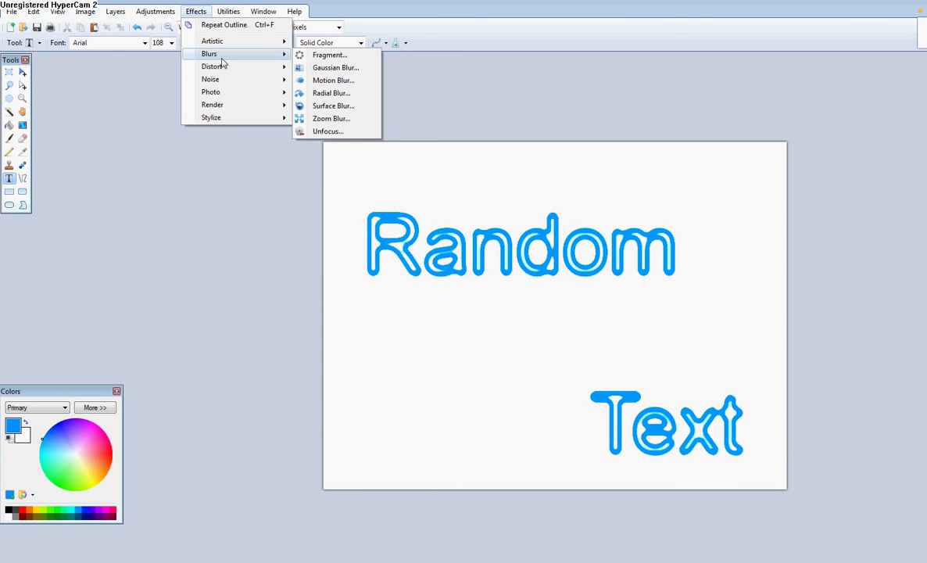
{"action": "mouse_move", "coordinate": [213, 67]}
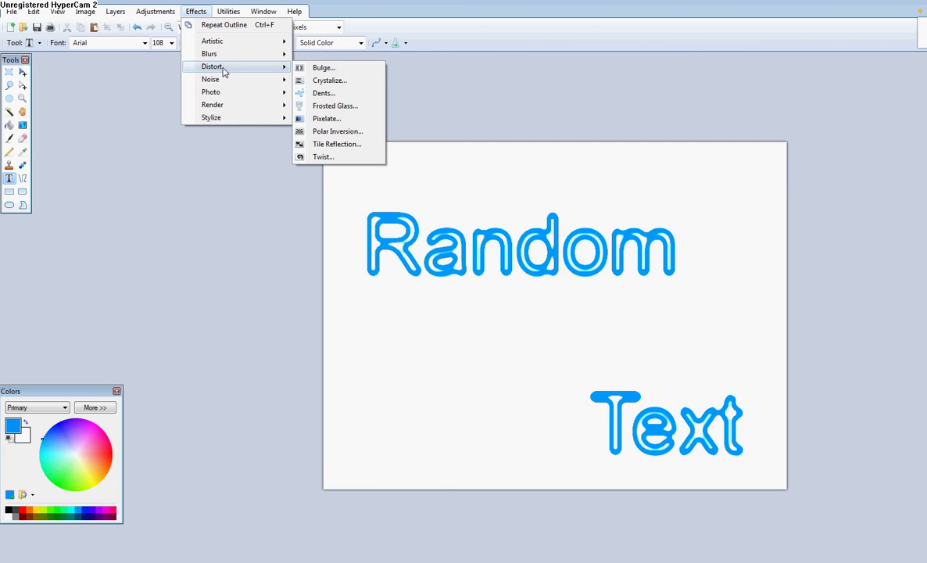
{"action": "left_click", "coordinate": [346, 83]}
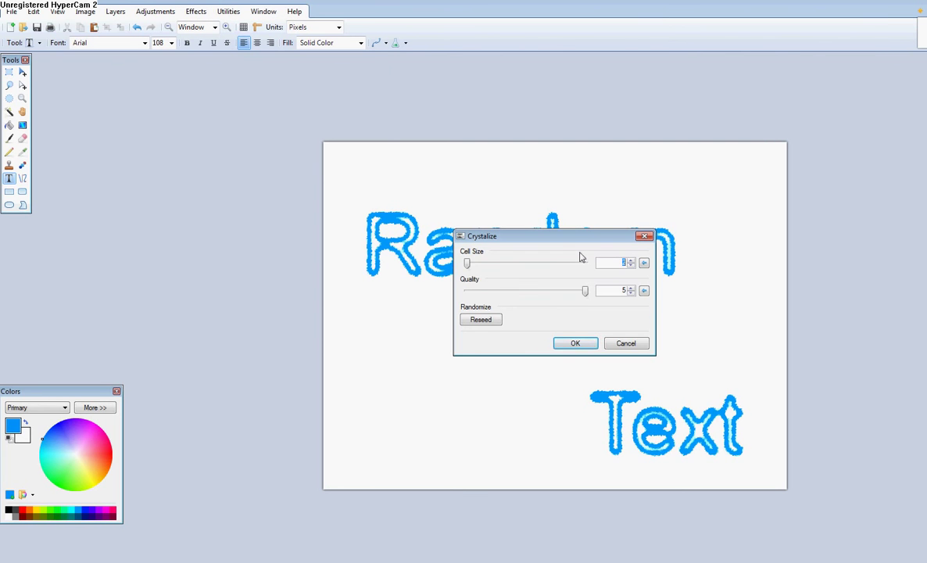
{"action": "left_click_drag", "start_coordinate": [575, 237], "coordinate": [188, 114]}
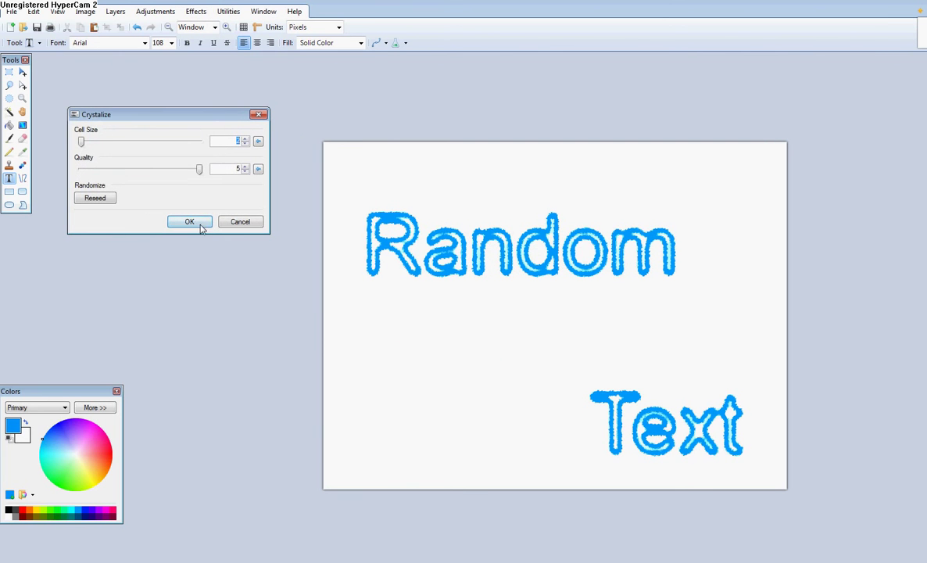
{"action": "left_click", "coordinate": [193, 223]}
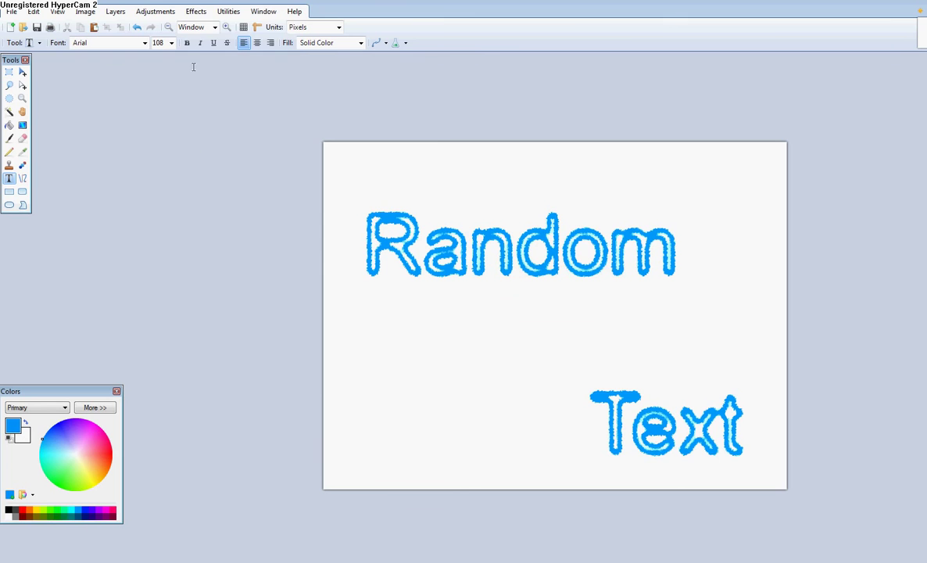
Apply a Bulge of strength 97 centred on the word 'Text'.
{"action": "left_click", "coordinate": [196, 11]}
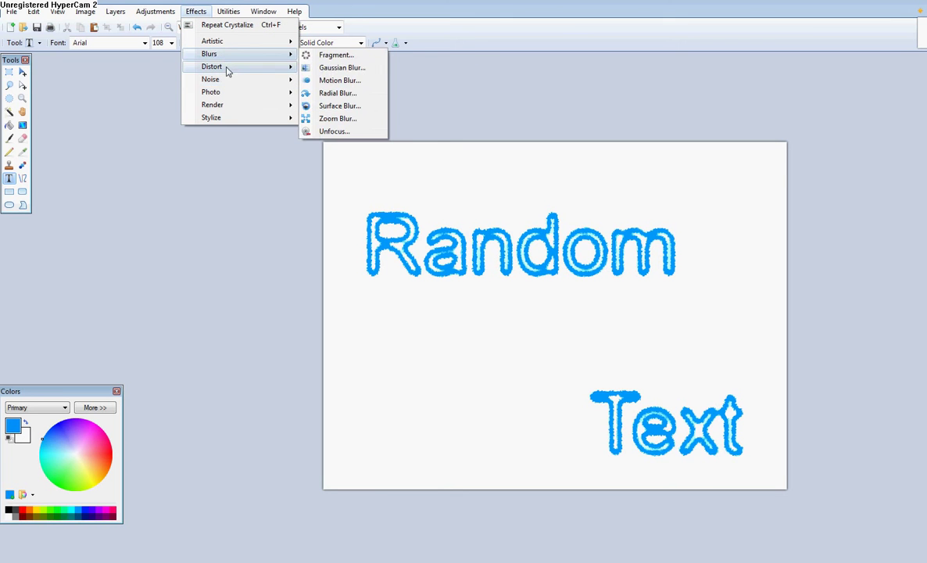
{"action": "mouse_move", "coordinate": [235, 66]}
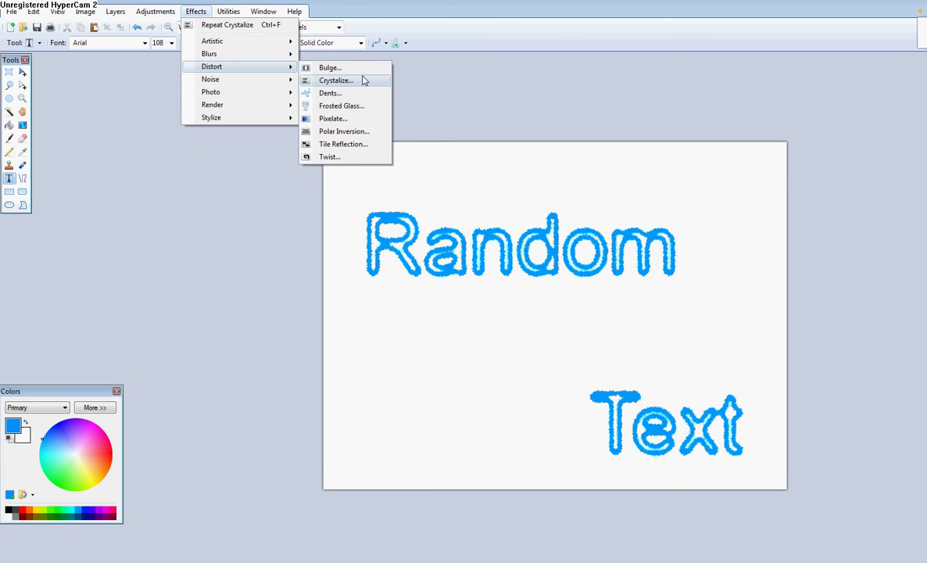
{"action": "left_click", "coordinate": [353, 69]}
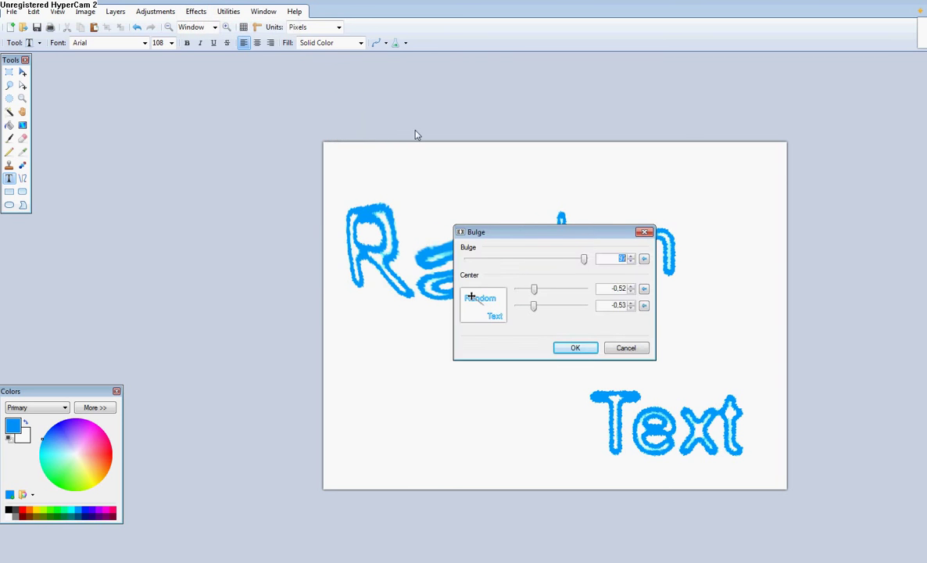
{"action": "left_click_drag", "start_coordinate": [539, 235], "coordinate": [178, 100]}
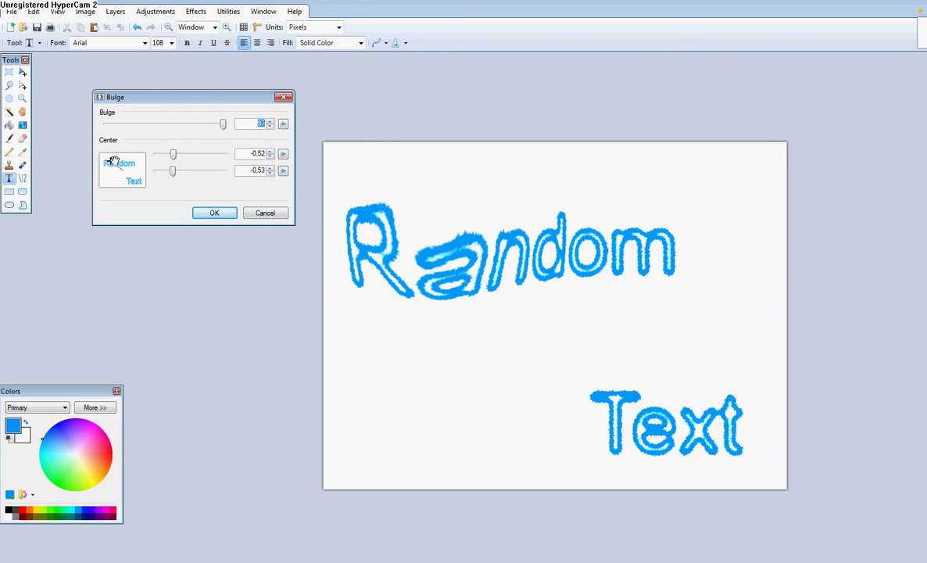
{"action": "left_click_drag", "start_coordinate": [114, 161], "coordinate": [130, 183]}
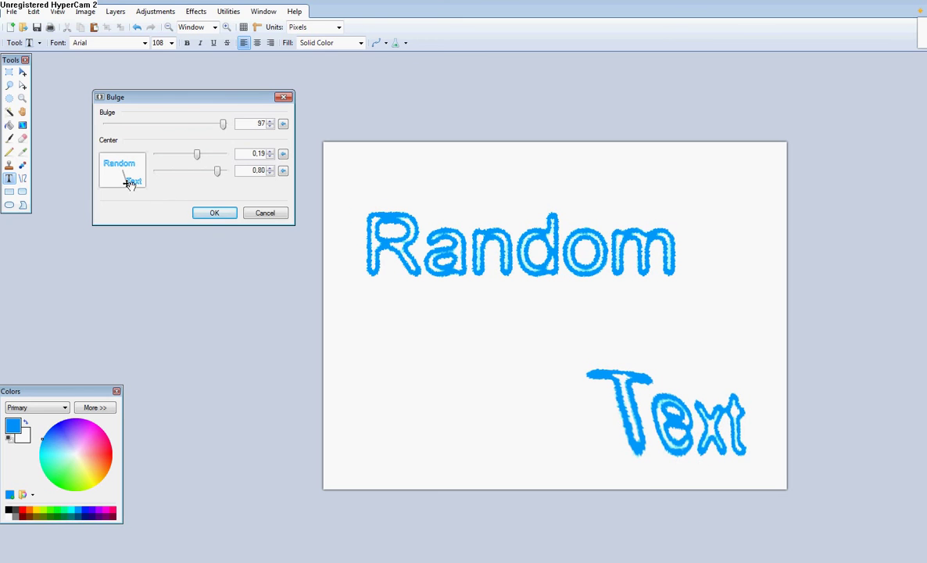
{"action": "left_click", "coordinate": [214, 215]}
{"action": "left_click", "coordinate": [196, 11]}
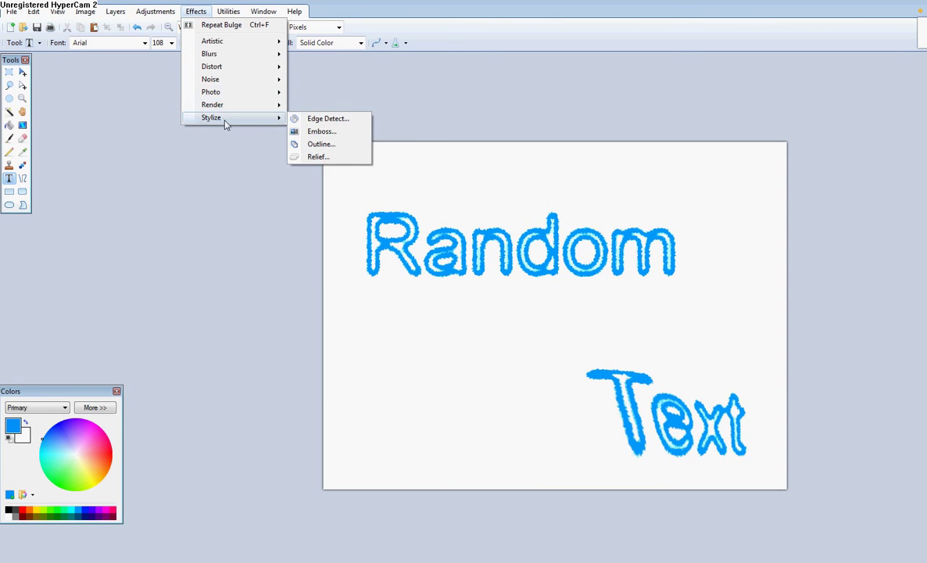
{"action": "mouse_move", "coordinate": [211, 92]}
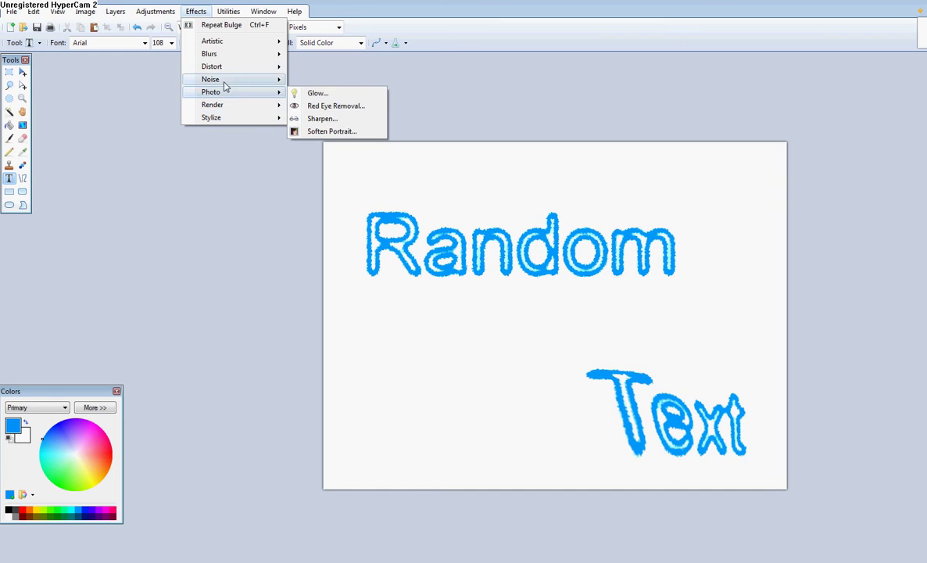
Apply the Photo Sharpen effect with amount 19 to both words.
{"action": "left_click", "coordinate": [320, 118]}
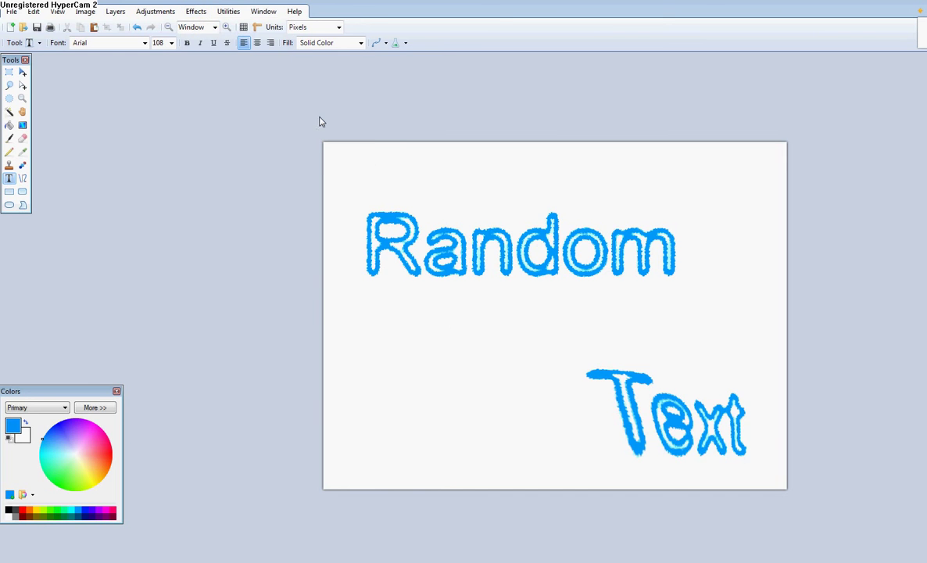
{"action": "mouse_move", "coordinate": [509, 266]}
{"action": "left_mouse_down"}
{"action": "mouse_move", "coordinate": [122, 133]}
{"action": "mouse_move", "coordinate": [237, 161]}
{"action": "left_mouse_up"}
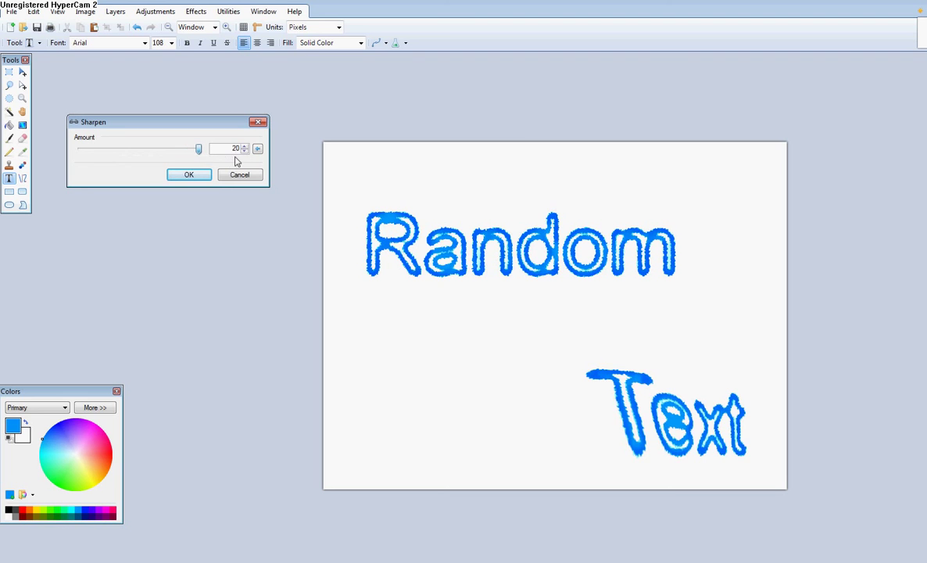
{"action": "left_click_drag", "start_coordinate": [237, 162], "coordinate": [151, 163]}
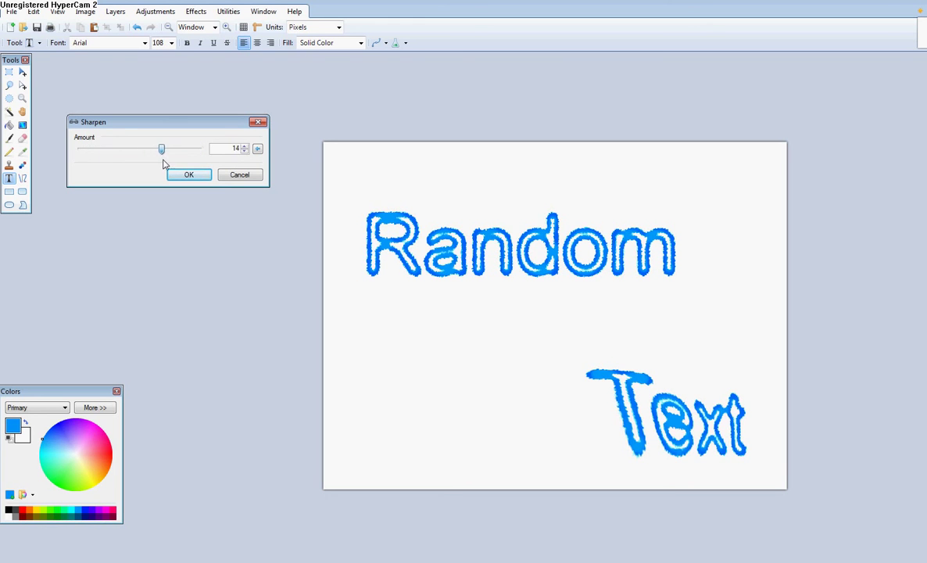
{"action": "left_click_drag", "start_coordinate": [151, 163], "coordinate": [194, 168]}
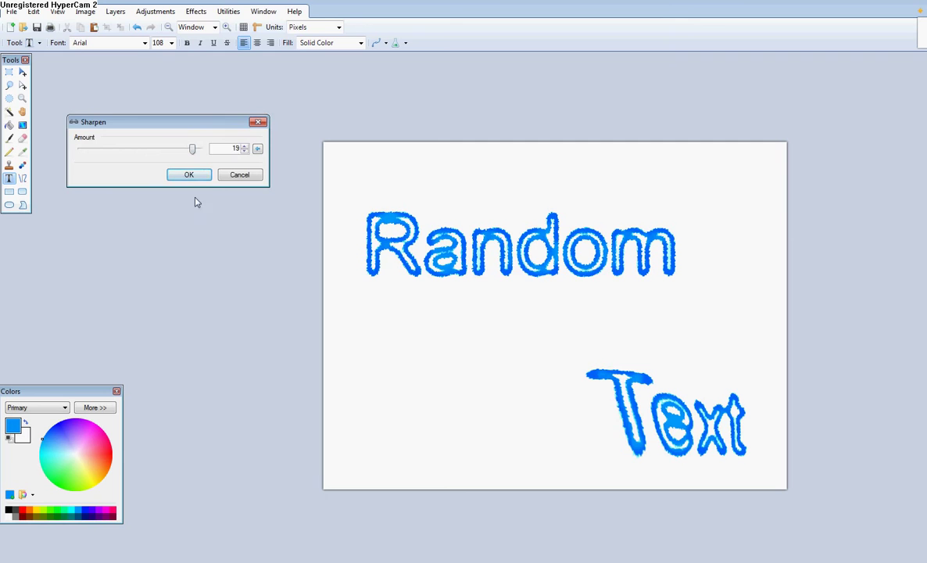
{"action": "left_click", "coordinate": [192, 174]}
{"action": "left_click", "coordinate": [196, 10]}
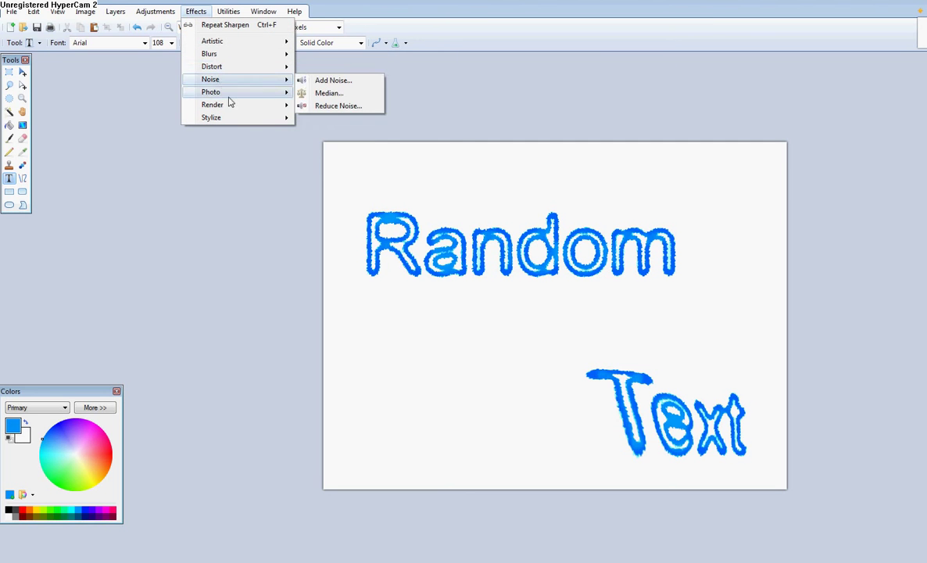
Apply Glow with radius 14, brightness -76 and contrast -16.
{"action": "left_click", "coordinate": [319, 101]}
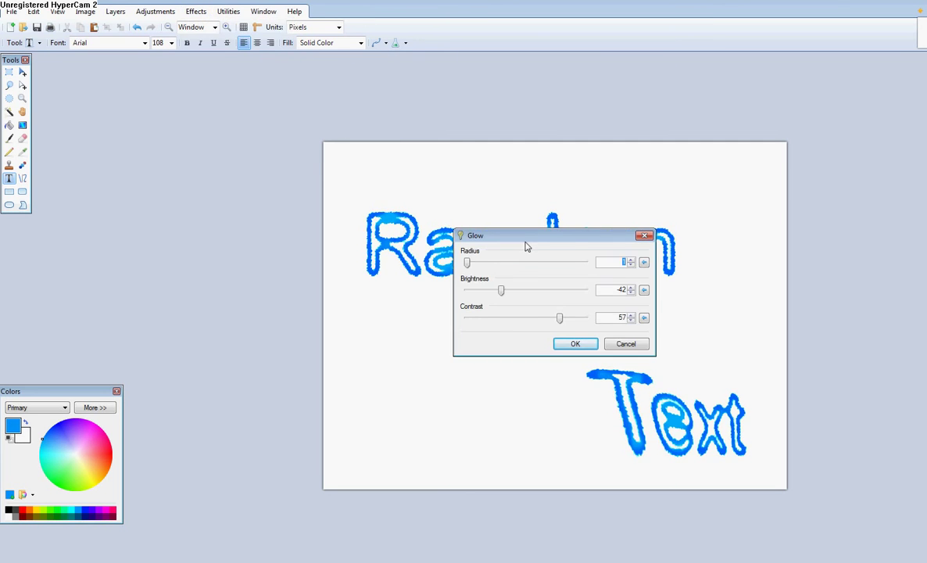
{"action": "left_click_drag", "start_coordinate": [526, 247], "coordinate": [154, 111]}
{"action": "left_click_drag", "start_coordinate": [96, 129], "coordinate": [176, 138]}
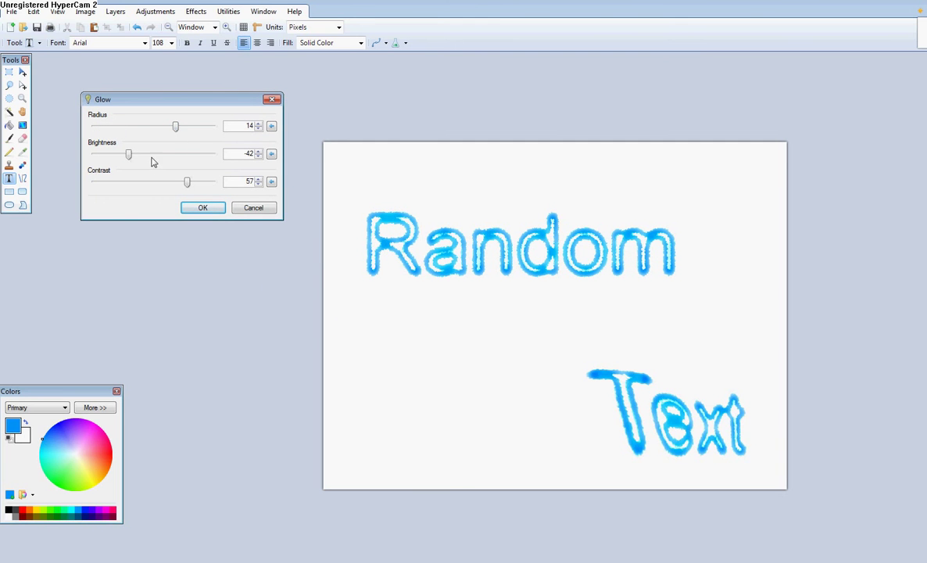
{"action": "left_click_drag", "start_coordinate": [128, 156], "coordinate": [109, 159]}
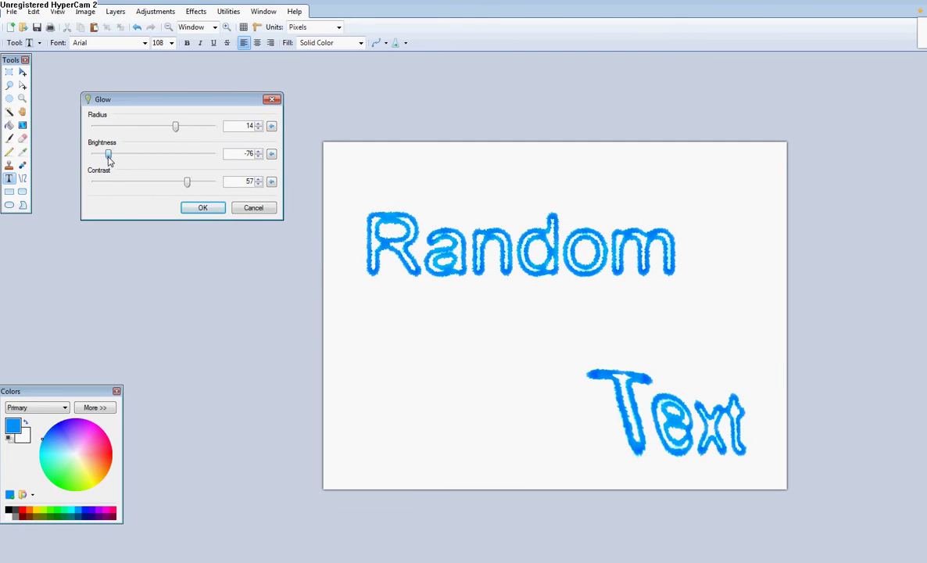
{"action": "mouse_move", "coordinate": [185, 190]}
{"action": "left_mouse_down"}
{"action": "mouse_move", "coordinate": [113, 187]}
{"action": "mouse_move", "coordinate": [154, 184]}
{"action": "left_mouse_up"}
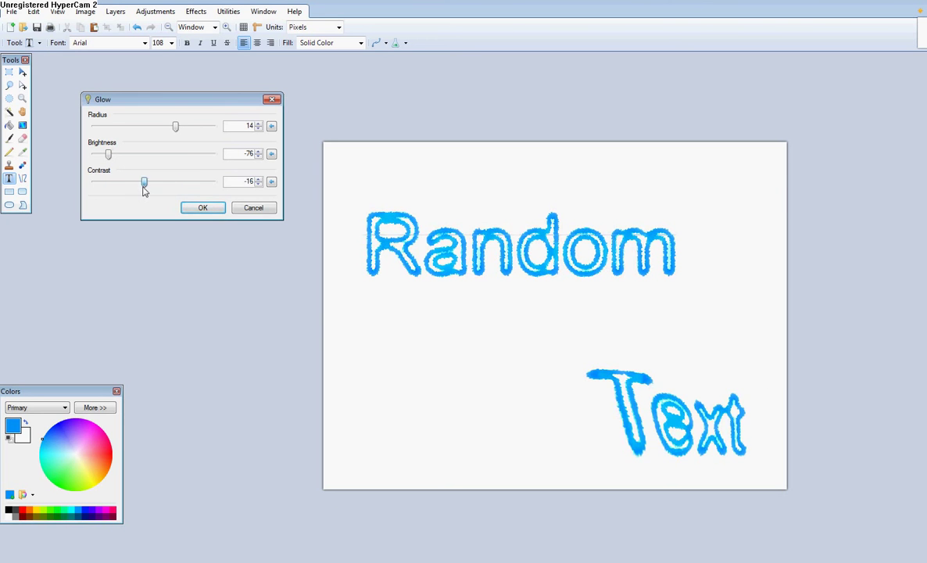
{"action": "left_click", "coordinate": [203, 208]}
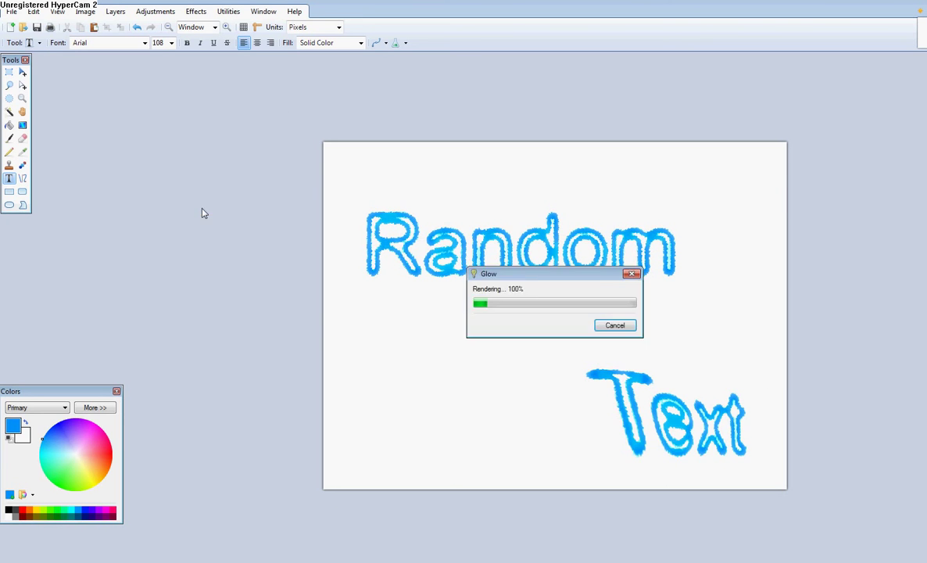
Apply Tile Reflection with angle 30, tile size 40, curvature 8 and quality 1.
{"action": "left_click", "coordinate": [196, 11]}
{"action": "mouse_move", "coordinate": [213, 66]}
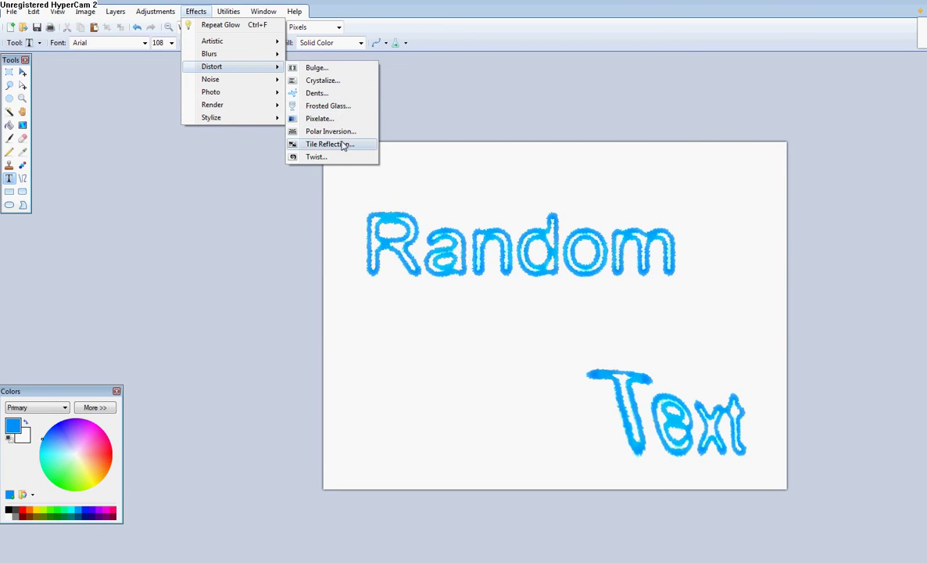
{"action": "left_click", "coordinate": [344, 144]}
{"action": "left_click_drag", "start_coordinate": [528, 215], "coordinate": [221, 81]}
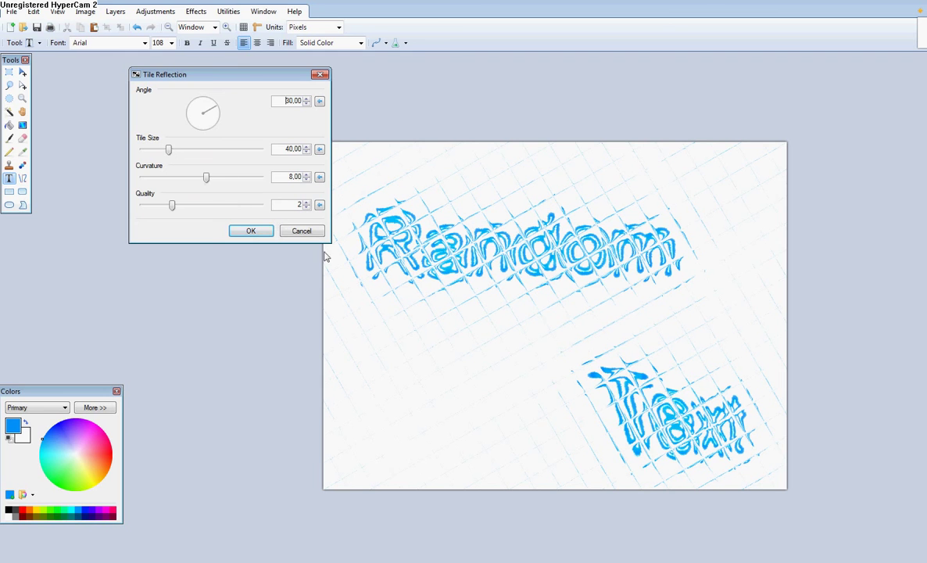
{"action": "left_click_drag", "start_coordinate": [174, 206], "coordinate": [198, 213]}
{"action": "key", "text": "Left"}
{"action": "key", "text": "Left"}
{"action": "left_click", "coordinate": [252, 230]}
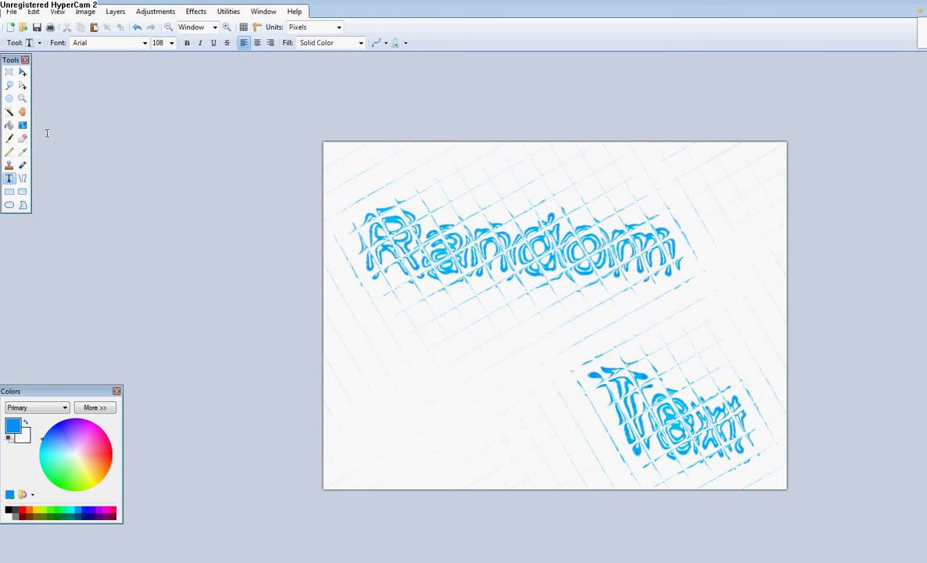
Create a new 800 × 600 image and set the text colour to black.
{"action": "left_click", "coordinate": [11, 11]}
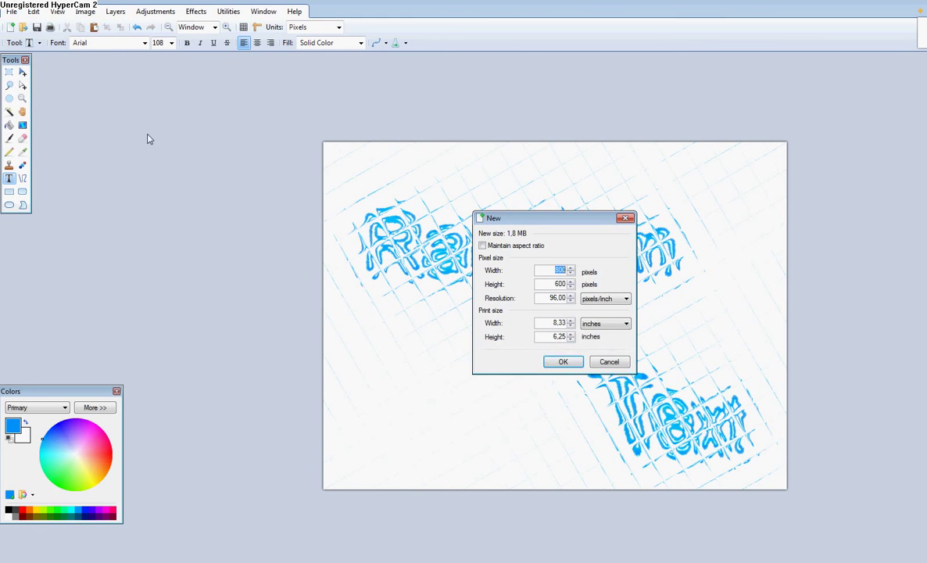
{"action": "left_click", "coordinate": [562, 362]}
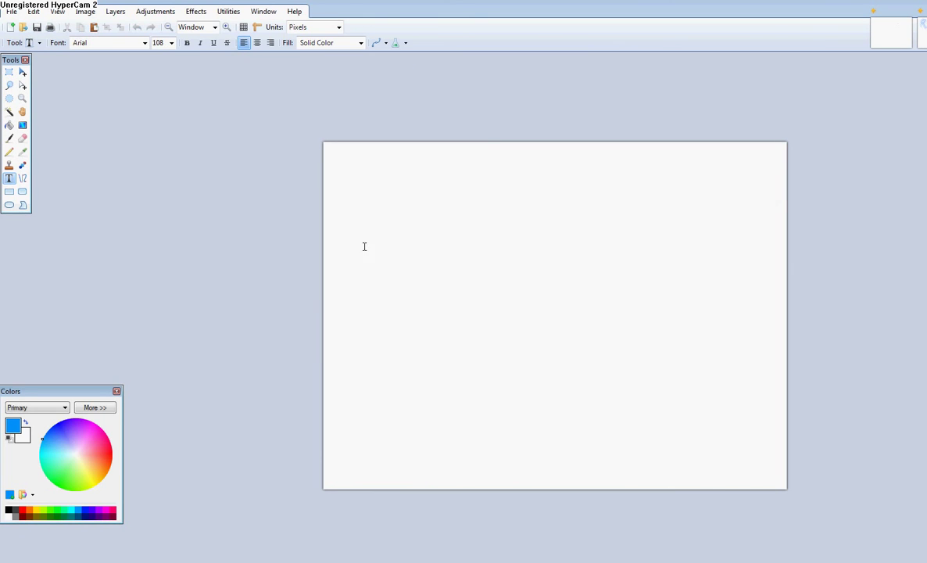
{"action": "left_click", "coordinate": [344, 226]}
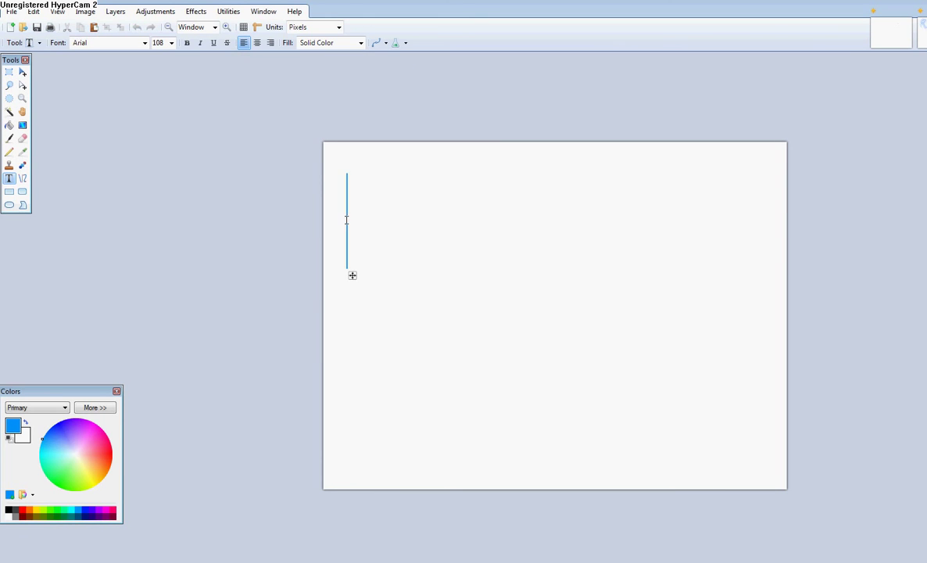
{"action": "left_click", "coordinate": [9, 511]}
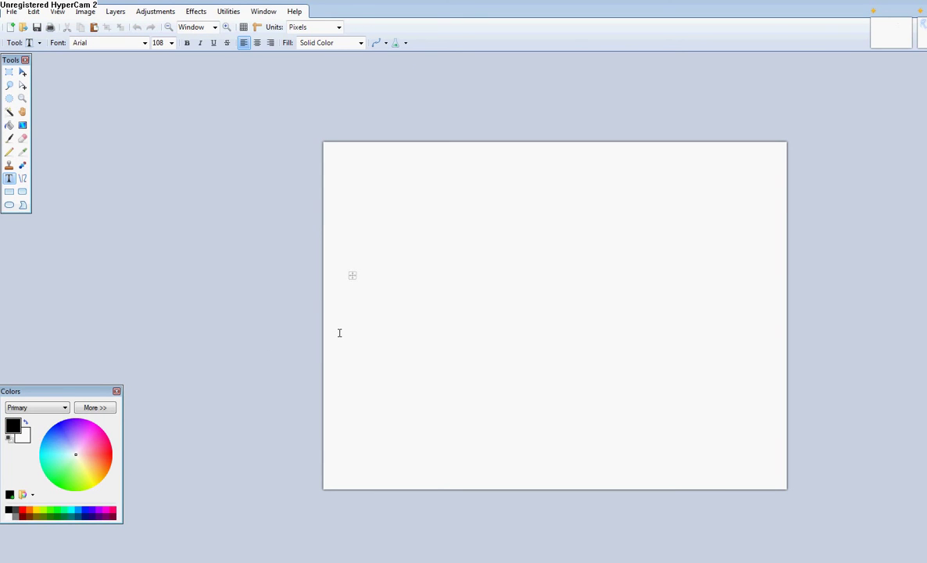
Type 'Random' at the top and 'Text' lower down, shifting 'Text' to the right.
{"action": "type", "text": "Ran"}
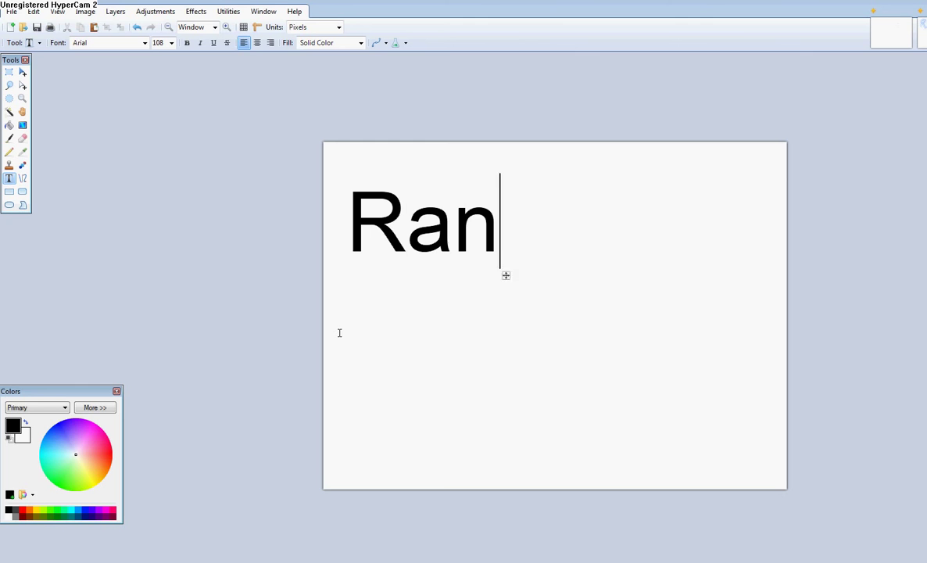
{"action": "type", "text": "dom"}
{"action": "left_click", "coordinate": [454, 404]}
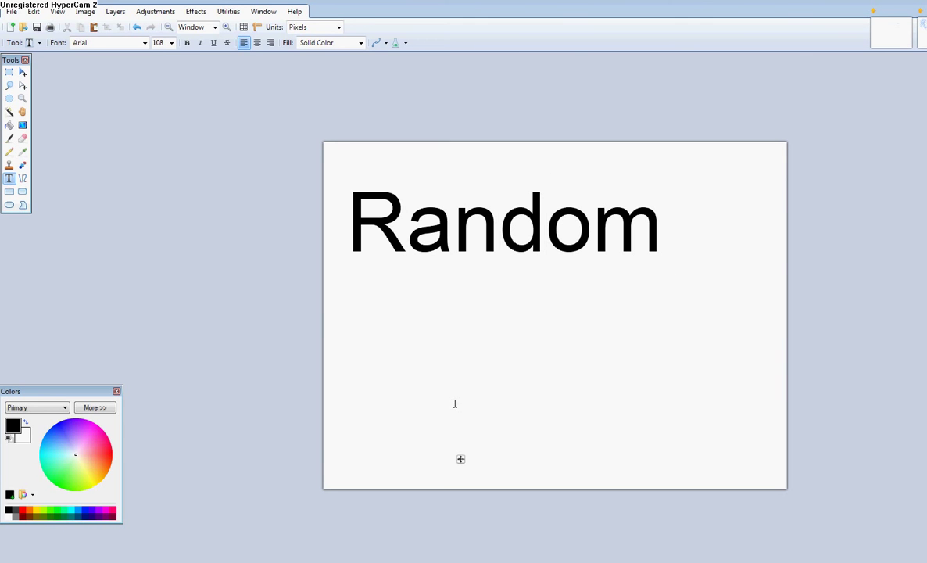
{"action": "type", "text": "Text"}
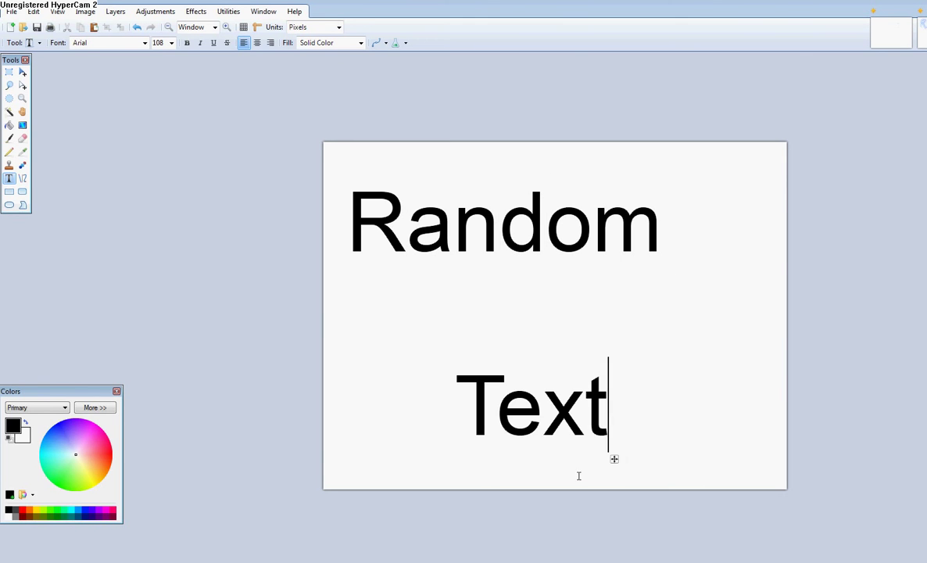
{"action": "left_click_drag", "start_coordinate": [614, 459], "coordinate": [705, 459]}
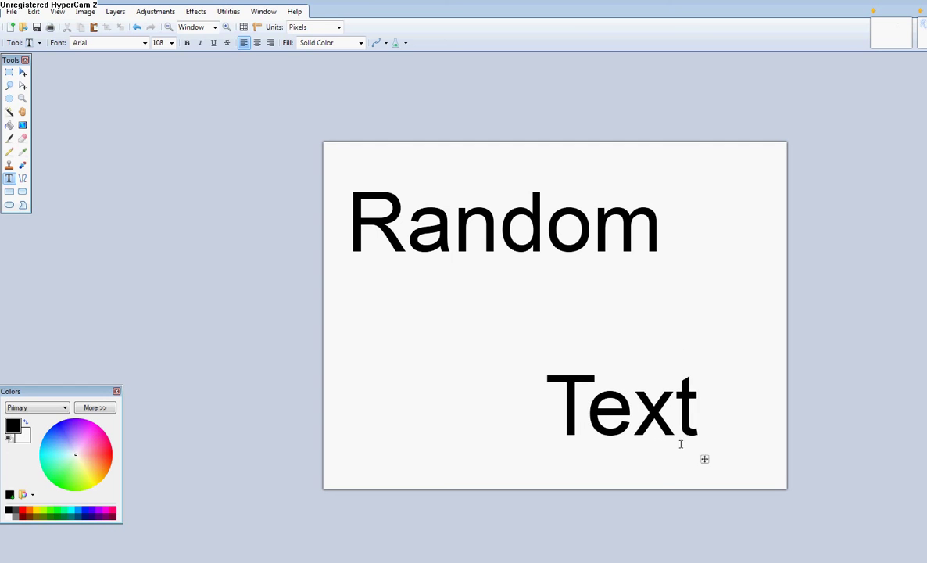
Apply Edge Detect at angle 42.71 to turn the words into white outlines, then begin a new image.
{"action": "left_click", "coordinate": [196, 11]}
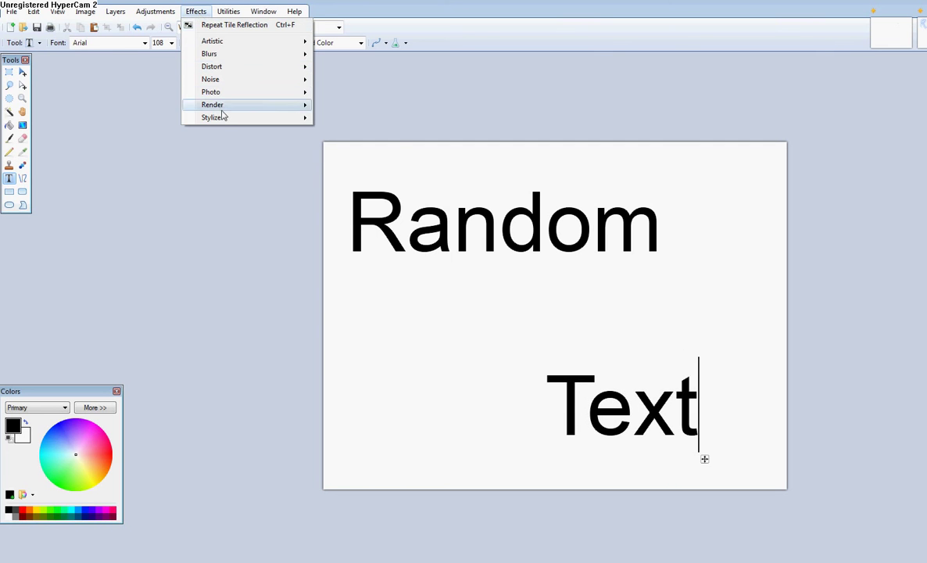
{"action": "mouse_move", "coordinate": [213, 117]}
{"action": "left_click", "coordinate": [336, 118]}
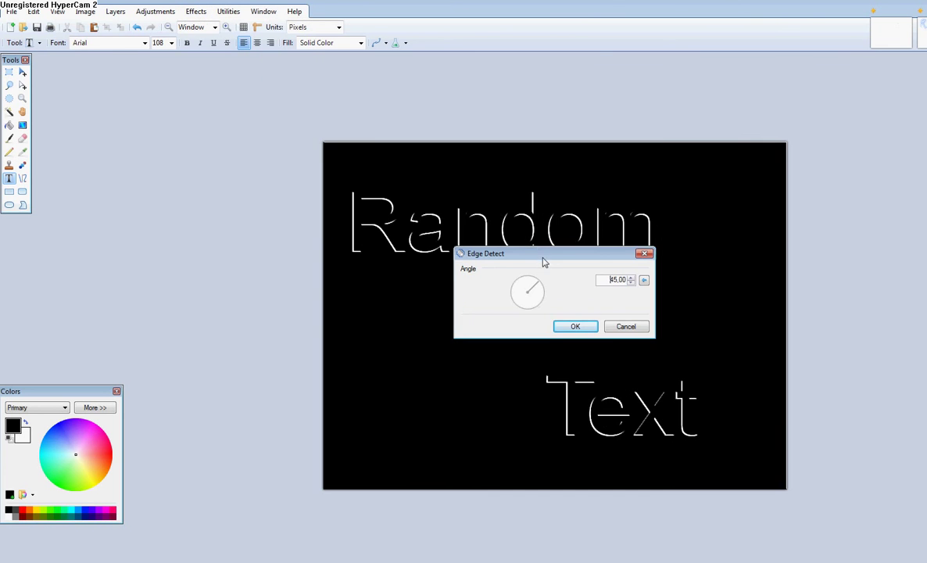
{"action": "mouse_move", "coordinate": [545, 263]}
{"action": "left_mouse_down"}
{"action": "mouse_move", "coordinate": [203, 134]}
{"action": "mouse_move", "coordinate": [181, 176]}
{"action": "mouse_move", "coordinate": [192, 160]}
{"action": "left_mouse_up"}
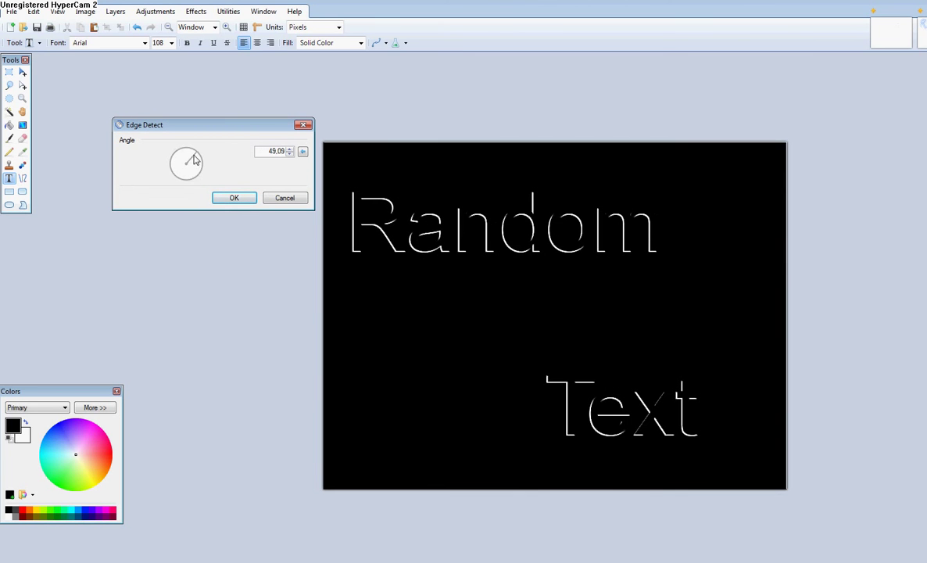
{"action": "left_click", "coordinate": [234, 197]}
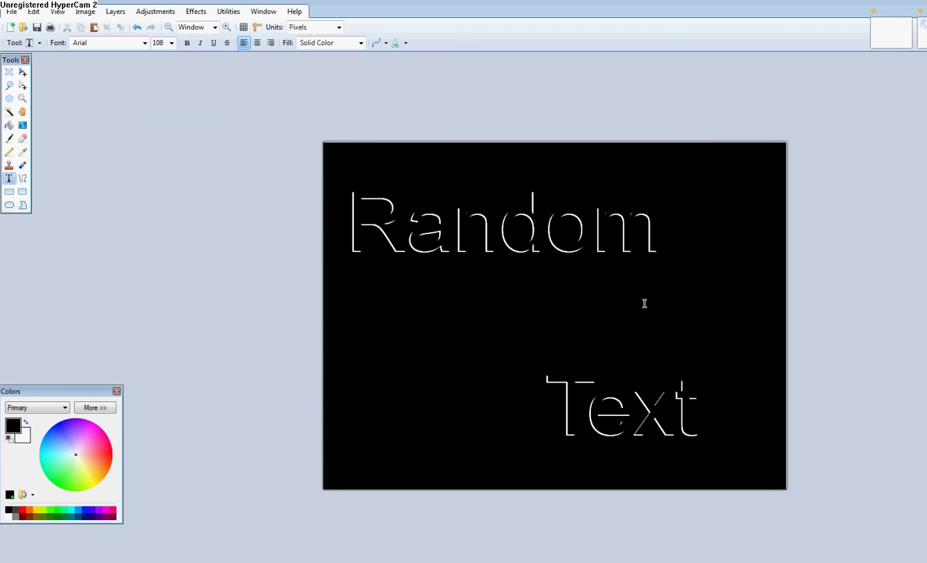
{"action": "left_click", "coordinate": [22, 125]}
{"action": "left_click", "coordinate": [12, 11]}
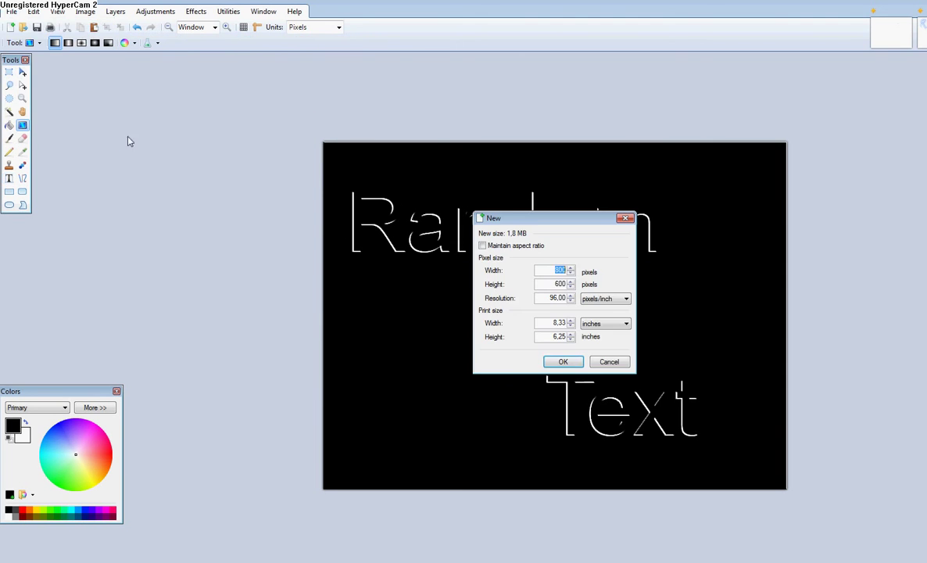
Fill the new 800x600 canvas with a diagonal pink-to-white gradient and set up black text.
{"action": "left_click", "coordinate": [563, 361]}
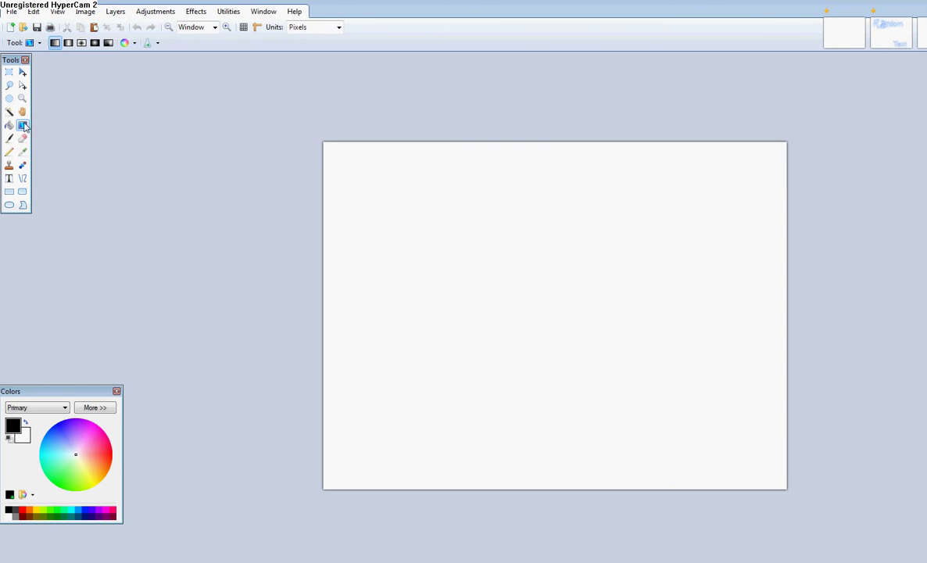
{"action": "left_click", "coordinate": [101, 443]}
{"action": "mouse_move", "coordinate": [350, 183]}
{"action": "left_mouse_down"}
{"action": "mouse_move", "coordinate": [625, 292]}
{"action": "mouse_move", "coordinate": [810, 394]}
{"action": "left_mouse_up"}
{"action": "left_click", "coordinate": [9, 179]}
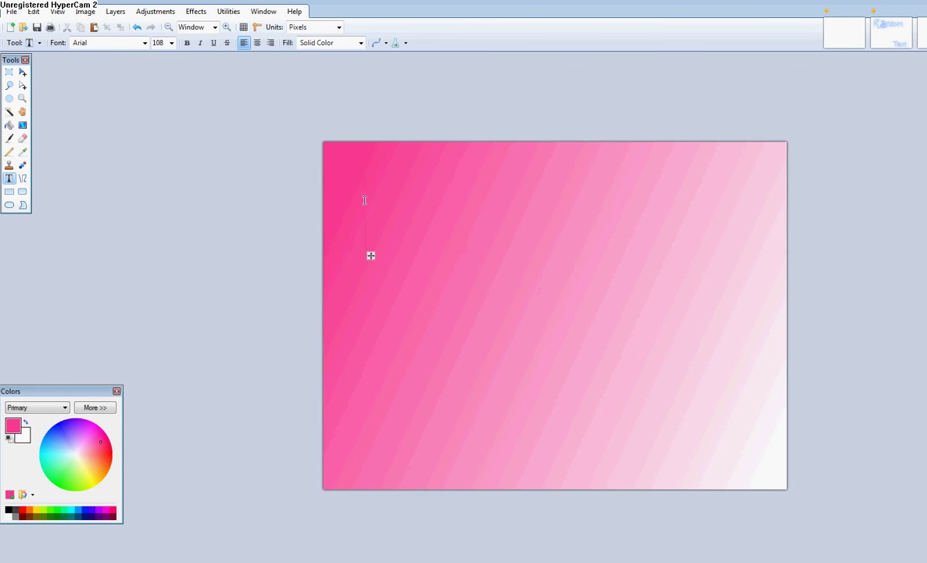
{"action": "left_click", "coordinate": [9, 510]}
Write the three-line message 'Hope u ,' / 'liked it :)' / 'Rate pls ,', then start erasing it.
{"action": "type", "text": "Hop"}
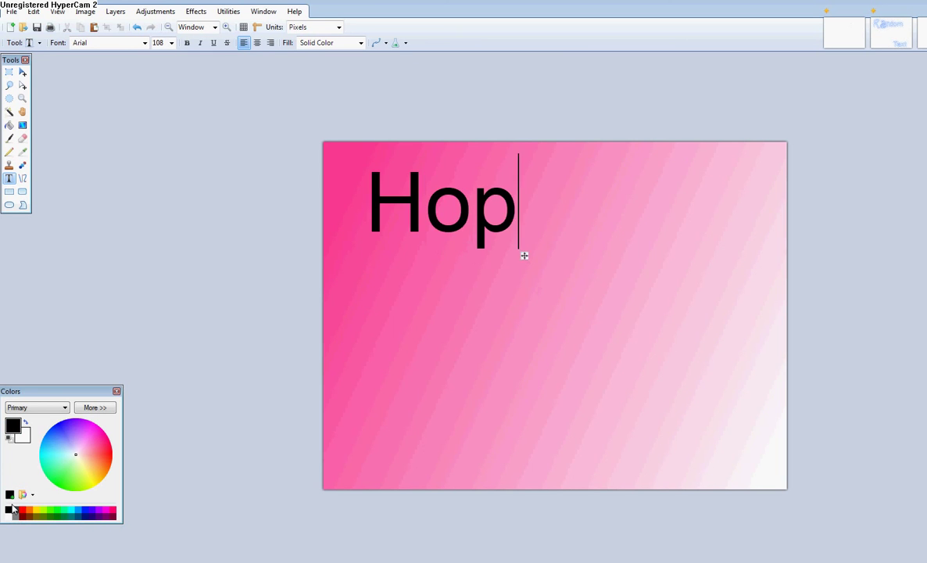
{"action": "type", "text": "e u ,"}
{"action": "key", "text": "Return"}
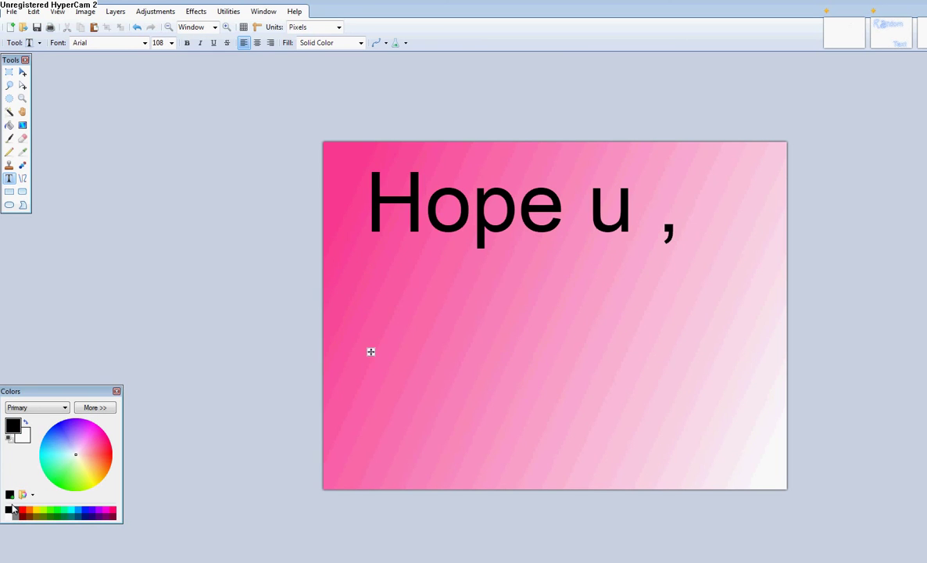
{"action": "type", "text": "liked it :"}
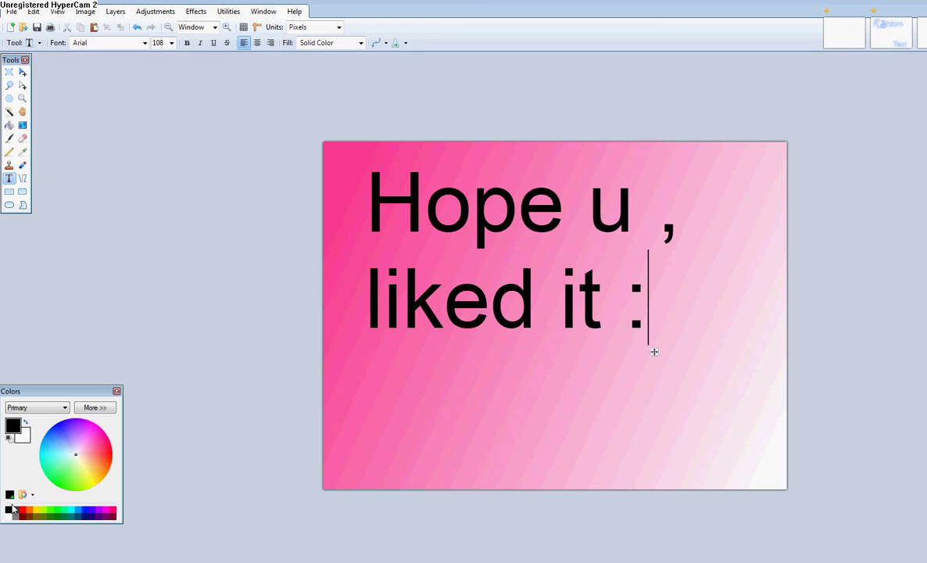
{"action": "type", "text": ")"}
{"action": "key", "text": "Return"}
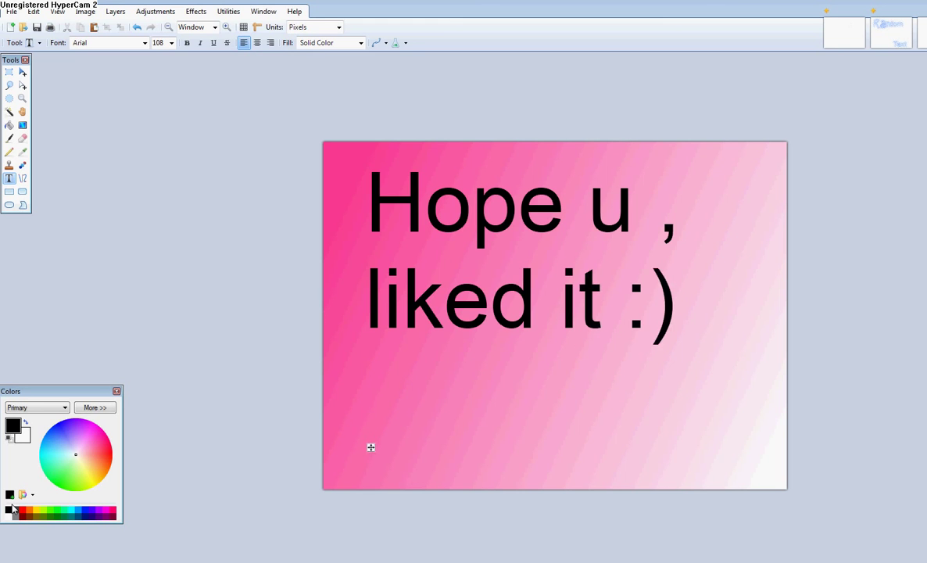
{"action": "type", "text": "Rate "}
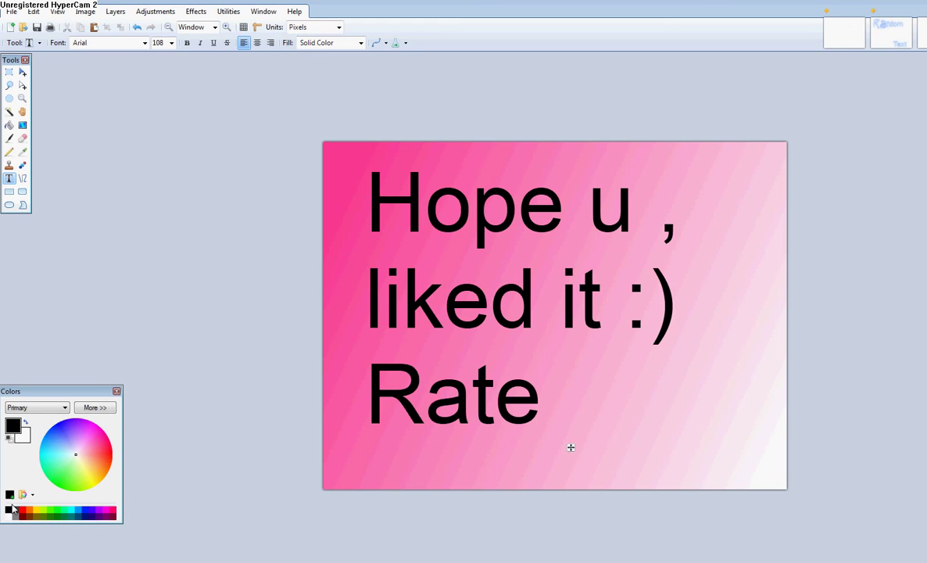
{"action": "type", "text": "pls ,"}
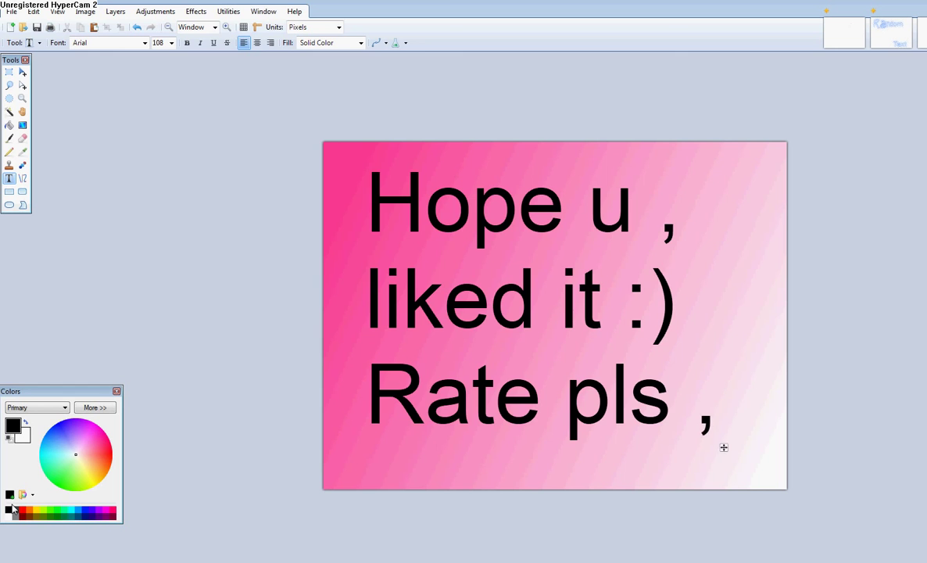
{"action": "key", "text": "BackSpace"}
Replace the message with 'ba bye' and add the author's signature on a line below.
{"action": "key", "text": "BackSpace"}
{"action": "key", "text": "BackSpace"}
{"action": "key", "text": "BackSpace"}
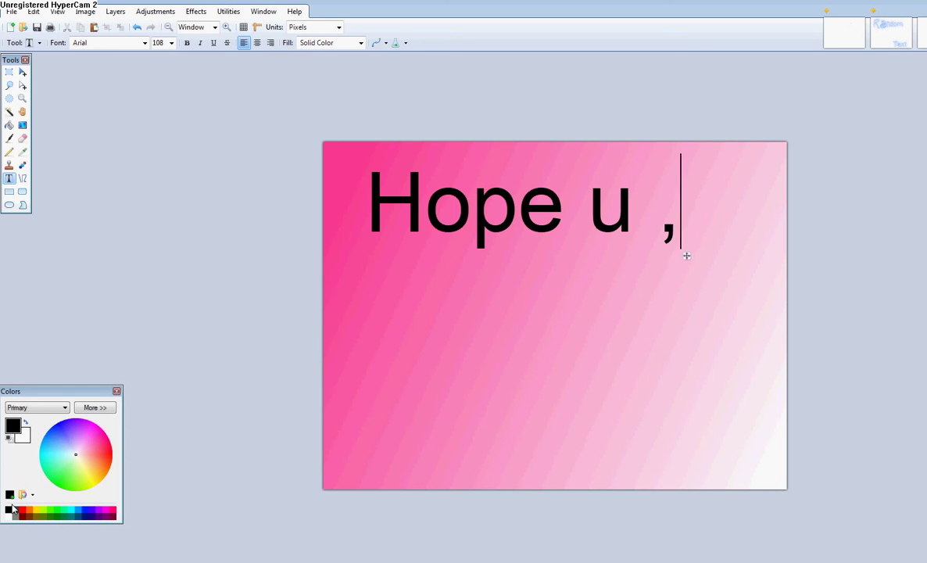
{"action": "key", "text": "BackSpace"}
{"action": "key", "text": "BackSpace"}
{"action": "key", "text": "BackSpace"}
{"action": "type", "text": "ba b"}
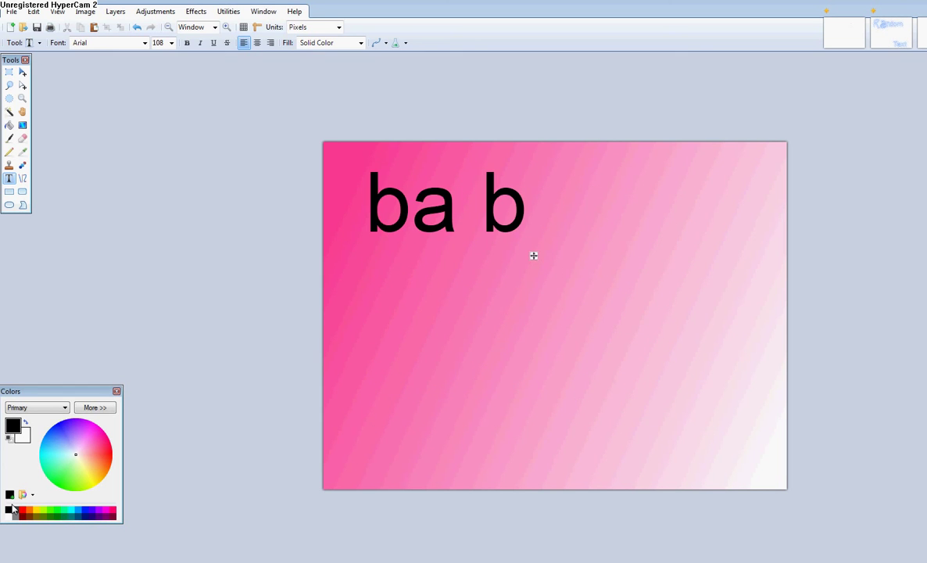
{"action": "type", "text": "ye"}
{"action": "key", "text": "Return"}
{"action": "key", "text": "Return"}
{"action": "key", "text": "Return"}
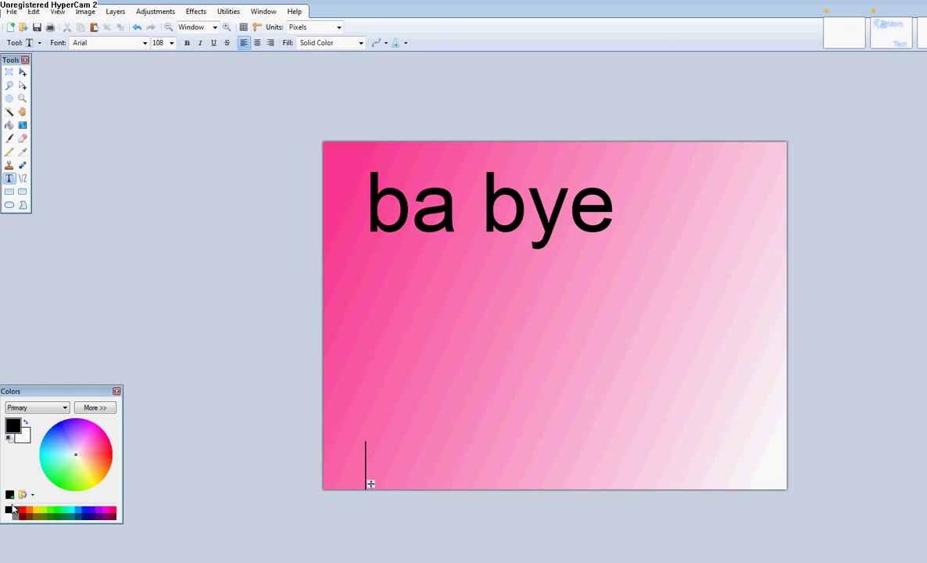
{"action": "key", "text": "BackSpace"}
{"action": "type", "text": "Br"}
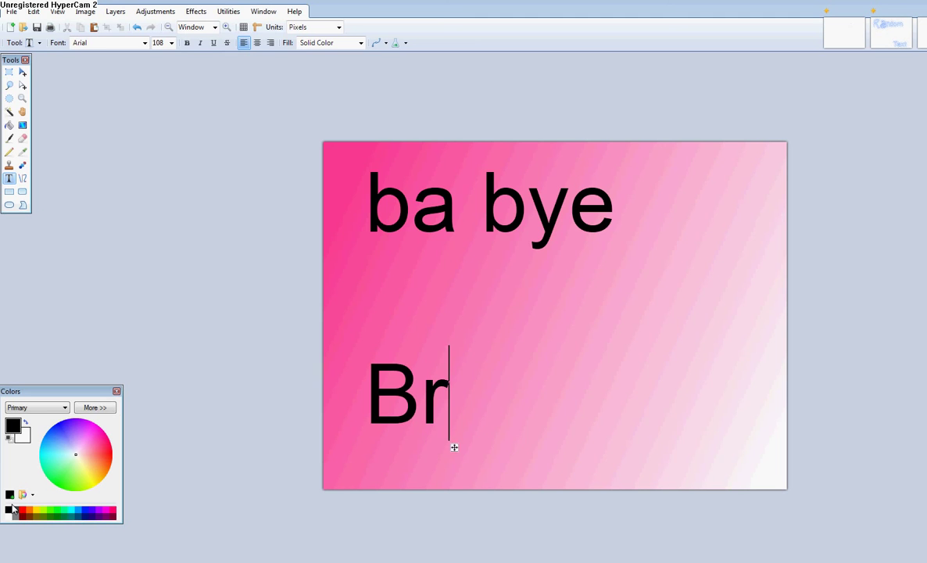
{"action": "type", "text": "eik990"}
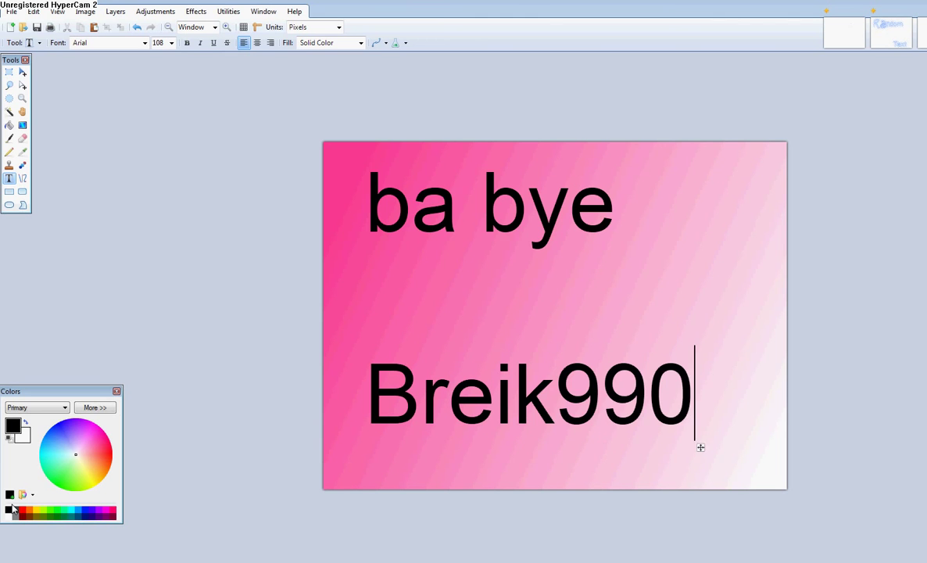
{"action": "type", "text": ","}
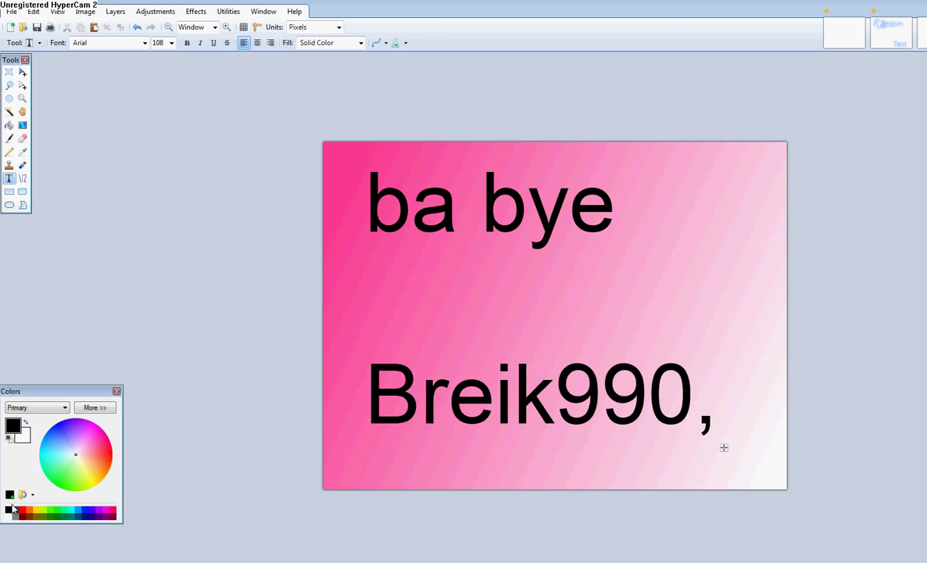